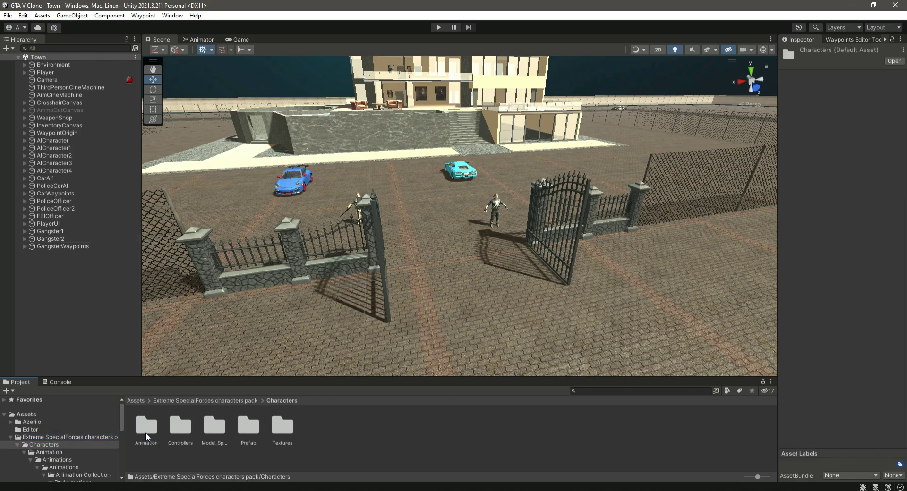
Duplicate the Gangster1 animator controller in the Controllers folder and rename the copy Gangster2.
double_click(182, 428)
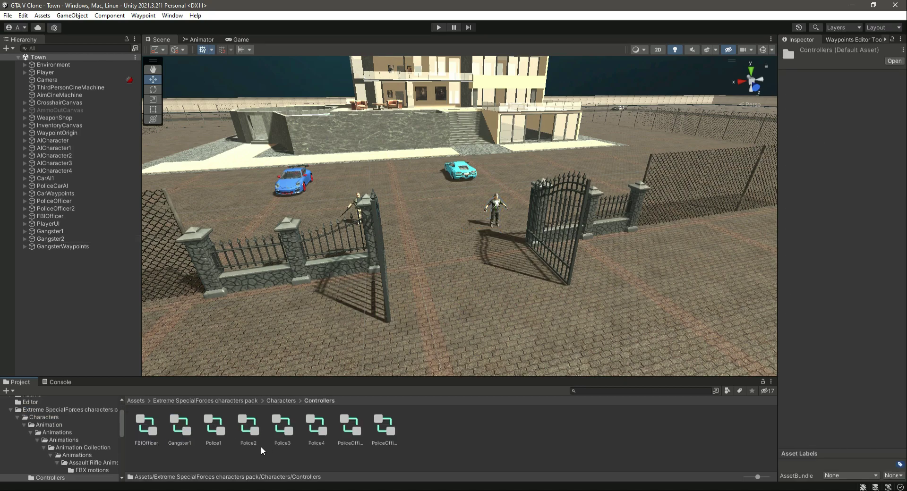
left_click(352, 439)
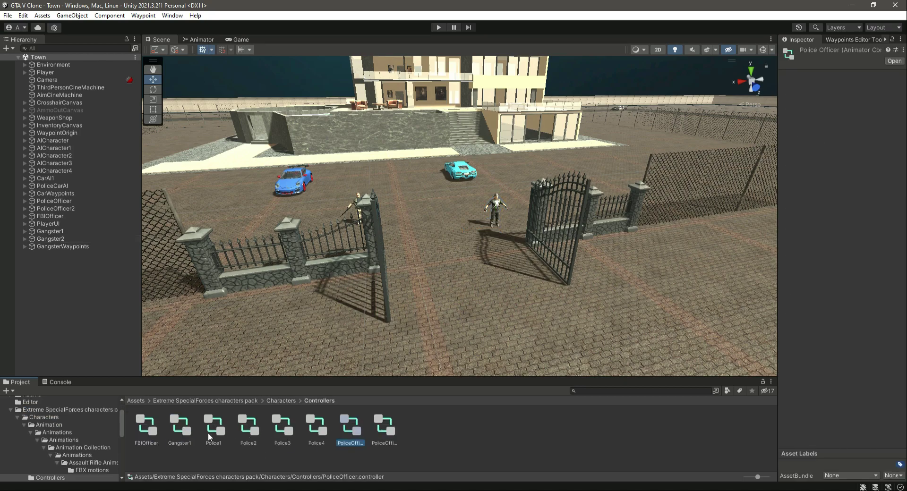
left_click(182, 430)
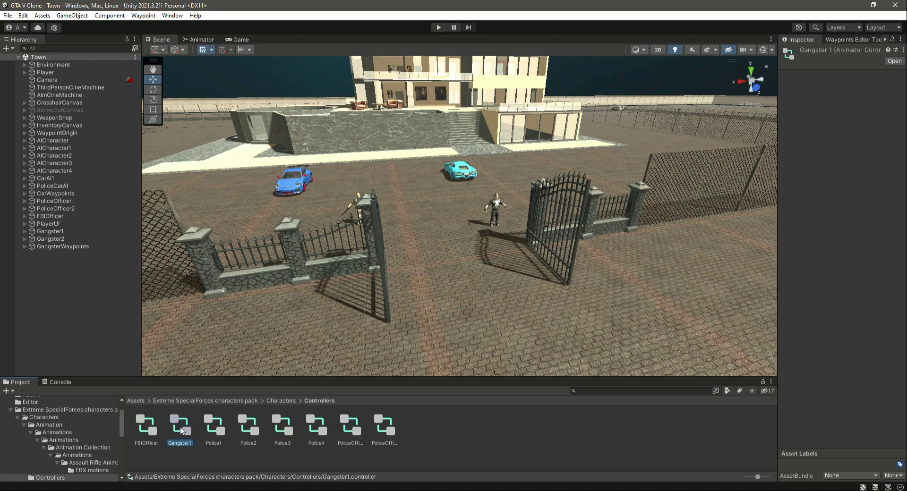
key("ctrl+d")
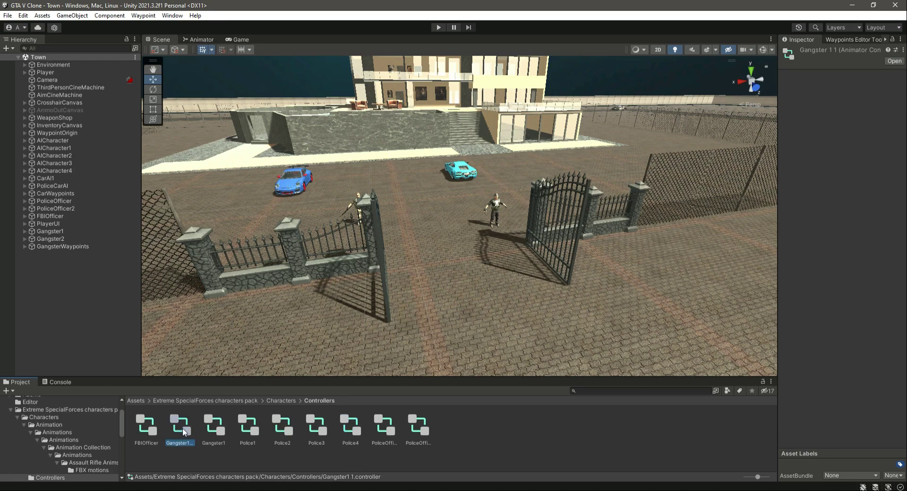
right_click(185, 431)
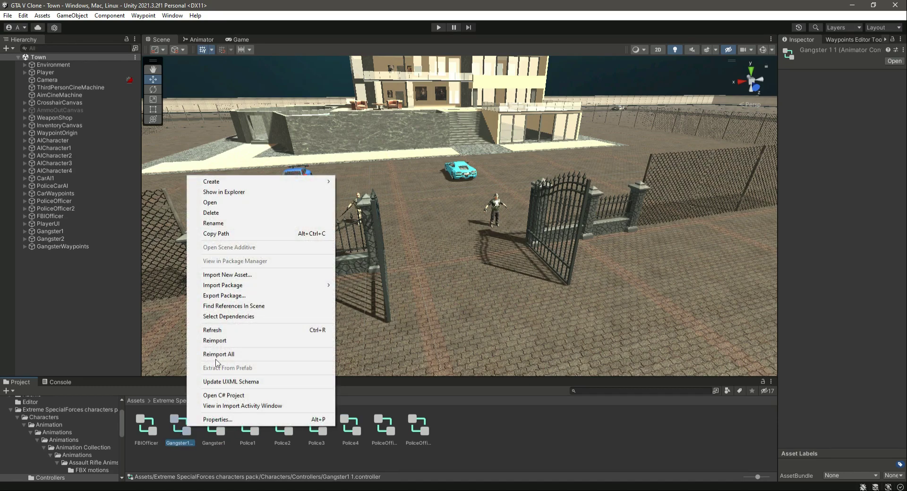
left_click(223, 225)
type("Gangster2")
key("Return")
Assign the Gangster2 controller to the Animator component of the Gangster2 character in the scene.
left_click(59, 240)
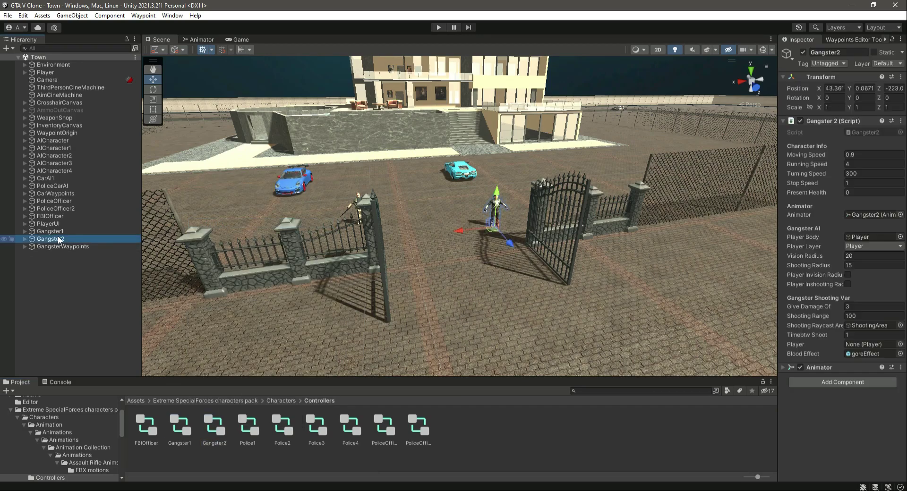
left_click_drag(214, 425, 829, 372)
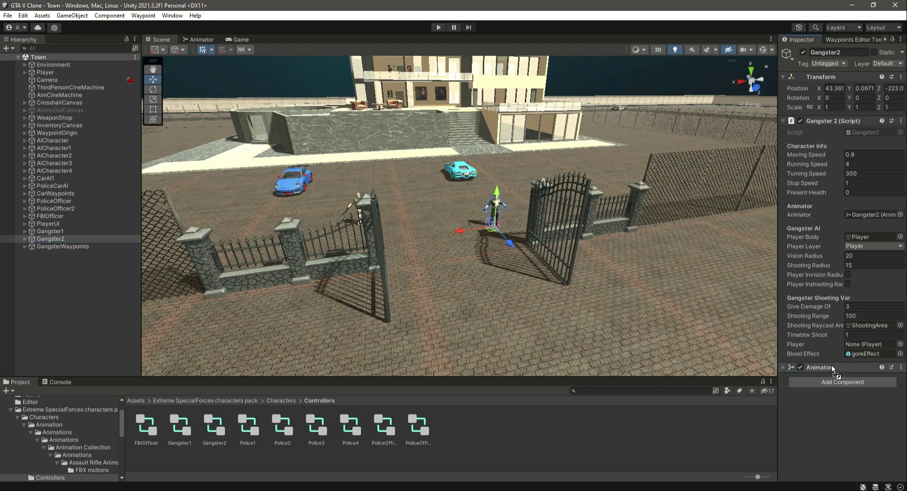
left_click(822, 368)
left_click(837, 379)
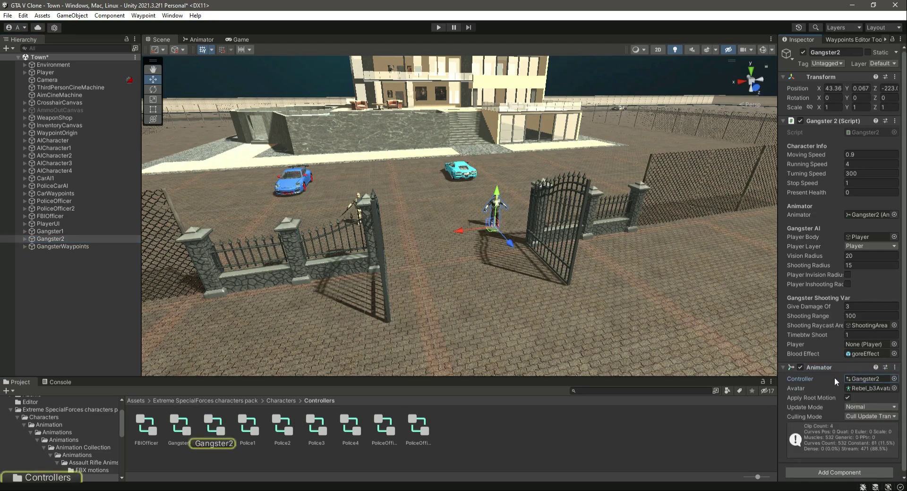
Open the Gangster2 animator controller and delete its WalkForwardAssaultRifle state.
double_click(215, 425)
left_click(166, 70)
key("Delete")
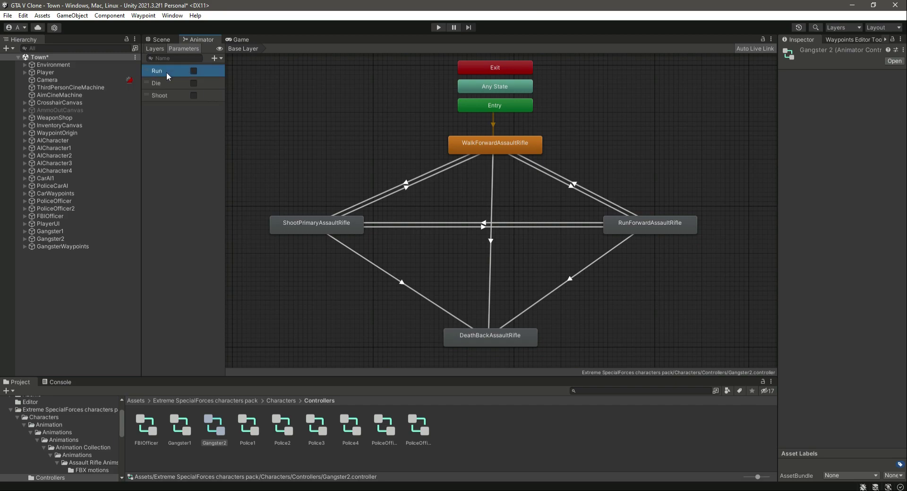
left_click(501, 146)
left_click_drag(735, 140, 269, 351)
left_click(588, 155)
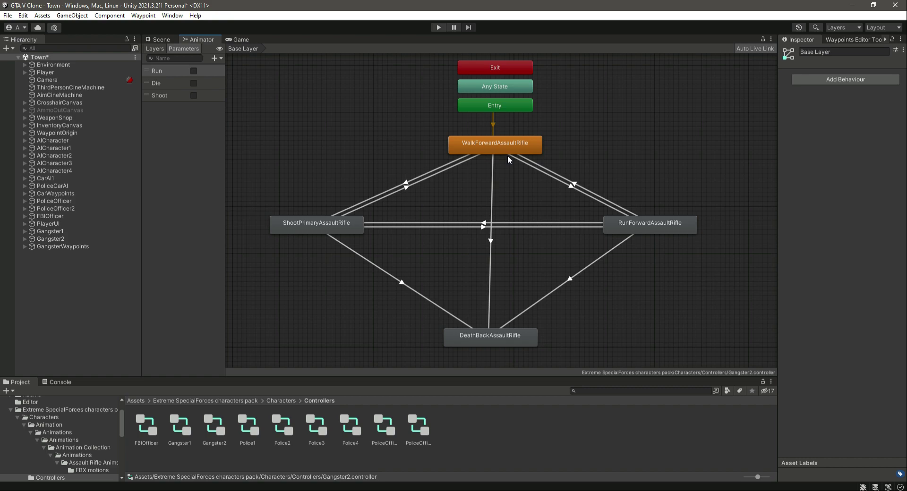
left_click(509, 139)
key("Delete")
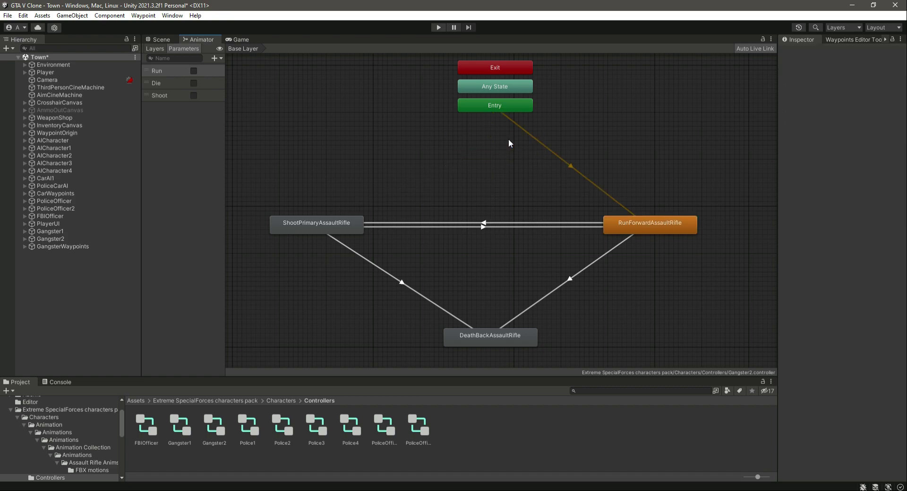
left_click(542, 143)
left_click(453, 203)
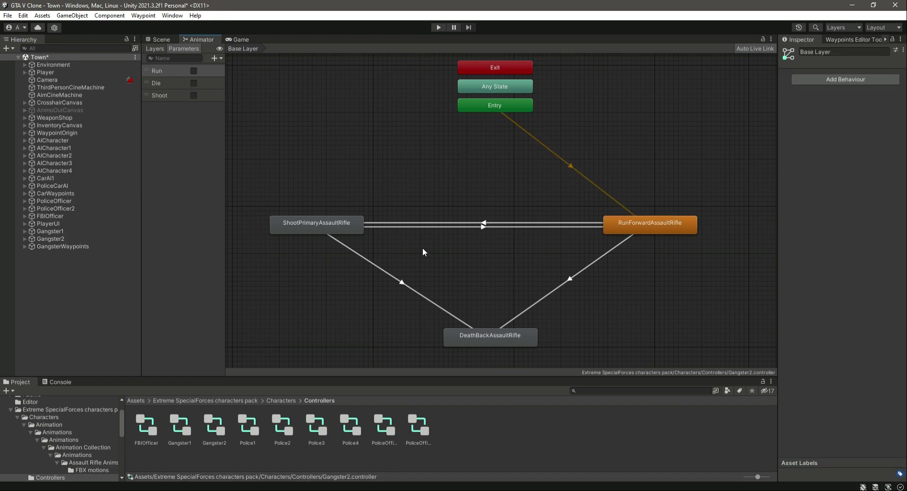
Open the Basic Locomotion folder in the PlayerCharacters animations and select the IdleUnarmed animation asset.
left_click(10, 409)
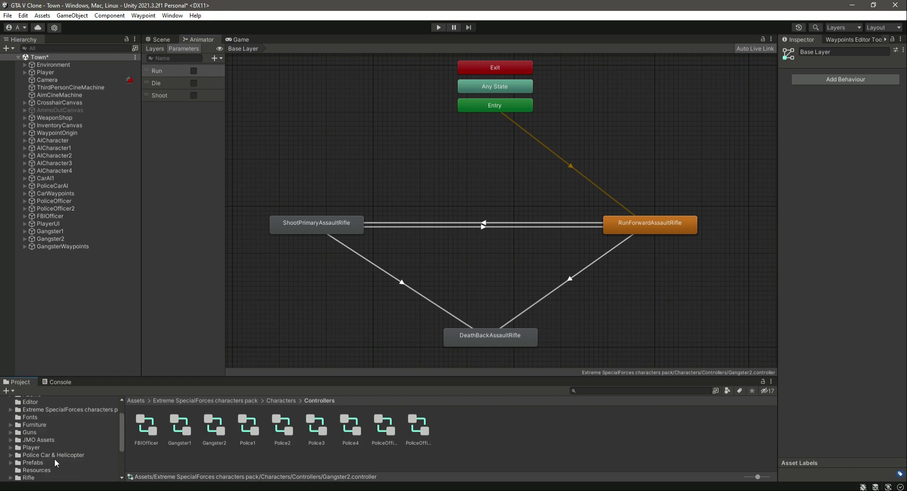
left_click(49, 449)
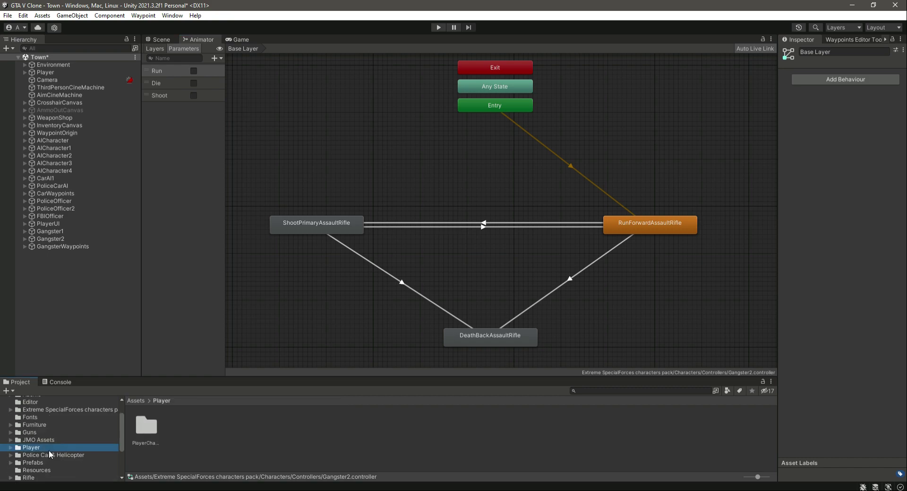
double_click(149, 427)
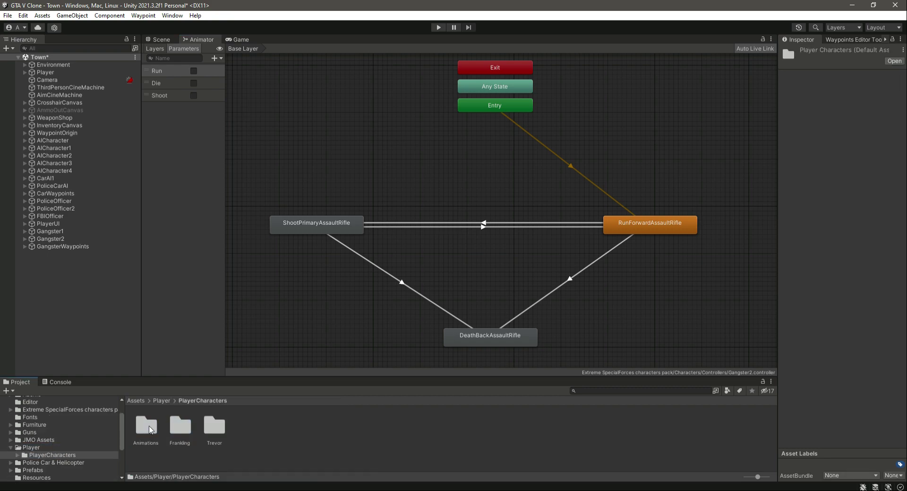
double_click(150, 428)
double_click(152, 427)
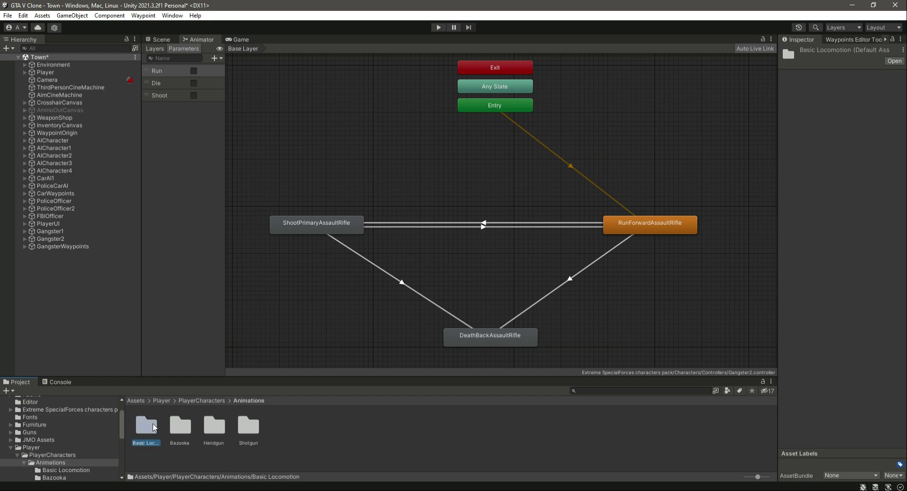
left_click(154, 427)
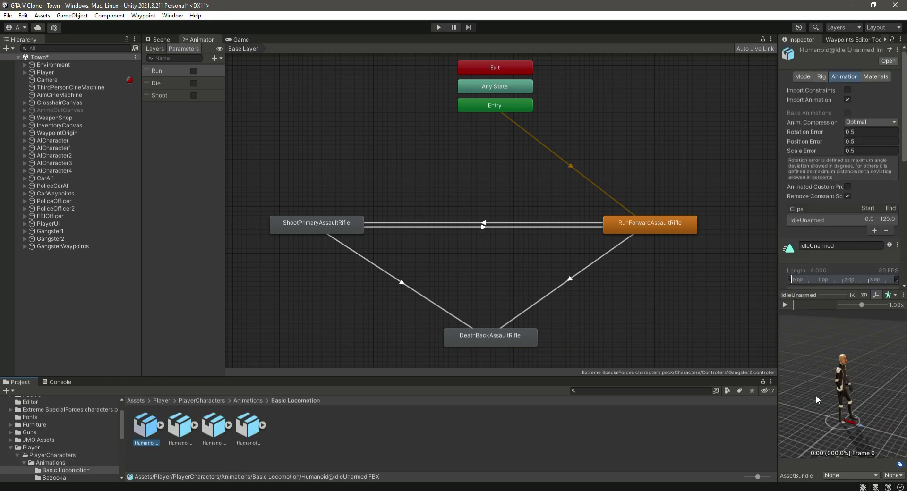
Preview the IdleUnarmed animation using the Gangster2 character as the preview model.
left_click(789, 306)
left_click(187, 424)
left_click(145, 434)
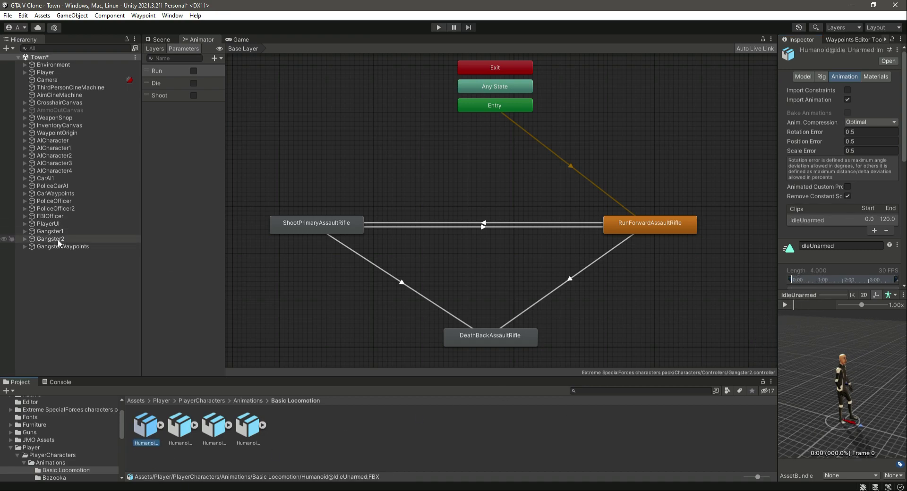
left_click_drag(57, 242, 832, 407)
left_click(786, 304)
left_click_drag(864, 364, 841, 374)
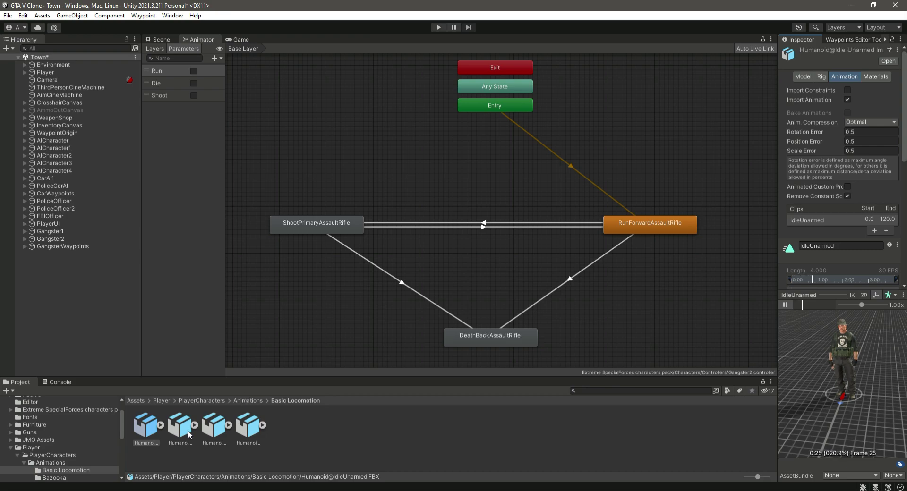
left_click(171, 432)
left_click(152, 430)
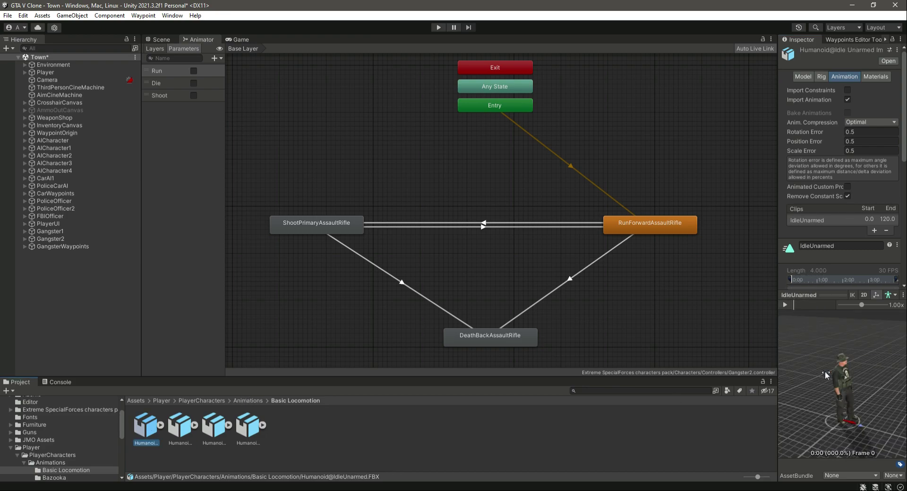
Add IdleUnarmed to the Gangster2 state graph as the layer default state and place it just below Entry.
left_click_drag(142, 431, 486, 160)
right_click(486, 160)
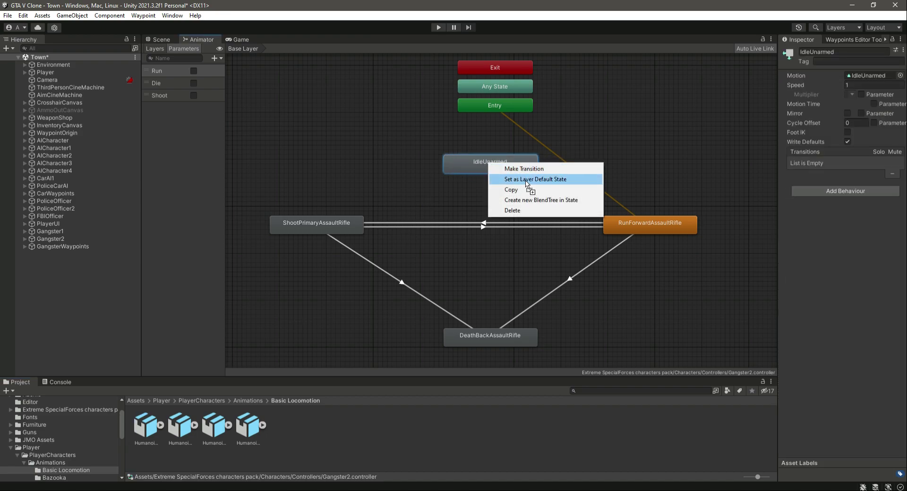
left_click(522, 180)
left_click_drag(495, 168, 500, 141)
Create transitions in both directions between the IdleUnarmed and RunForwardAssaultRifle states.
right_click(525, 139)
left_click(547, 147)
left_click(632, 226)
left_click(657, 226)
right_click(657, 226)
left_click(673, 230)
left_click(505, 139)
Disable Has Exit Time on the IdleUnarmed to RunForwardAssaultRifle transition and add the condition Run true.
left_click(589, 192)
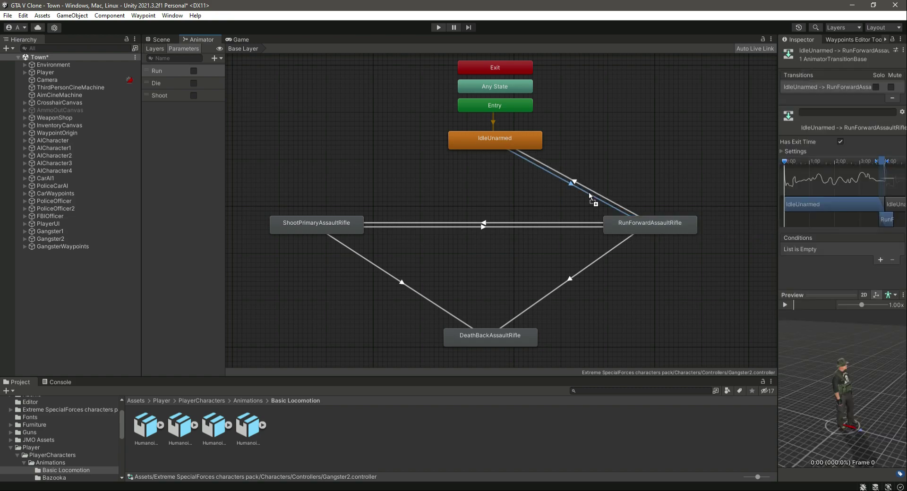
left_click(840, 142)
left_click(875, 259)
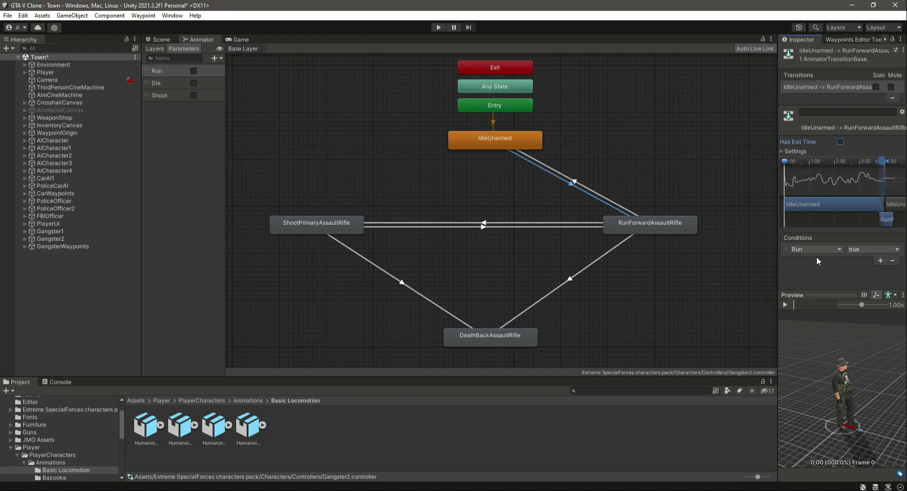
Disable Has Exit Time on the RunForwardAssaultRifle to IdleUnarmed transition and add the conditions Run false and Shoot false.
left_click(591, 188)
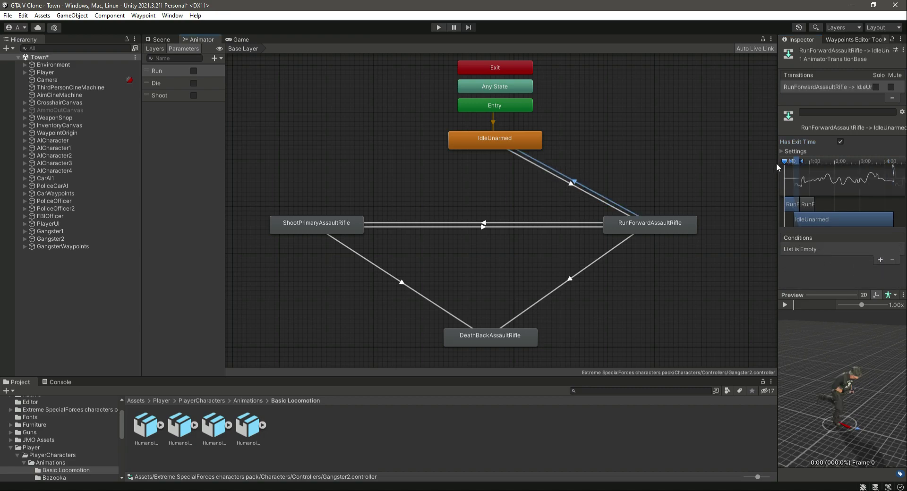
left_click(841, 142)
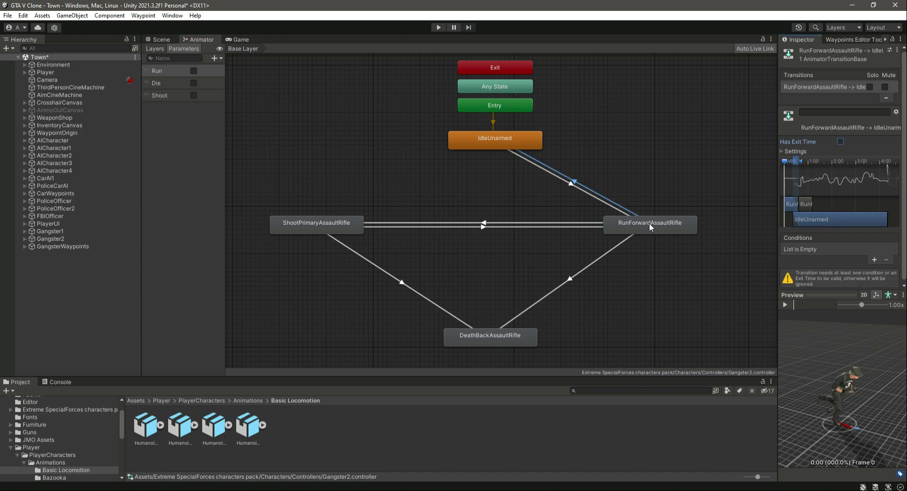
left_click(872, 260)
left_click(856, 249)
left_click(857, 259)
left_click(880, 261)
left_click(837, 261)
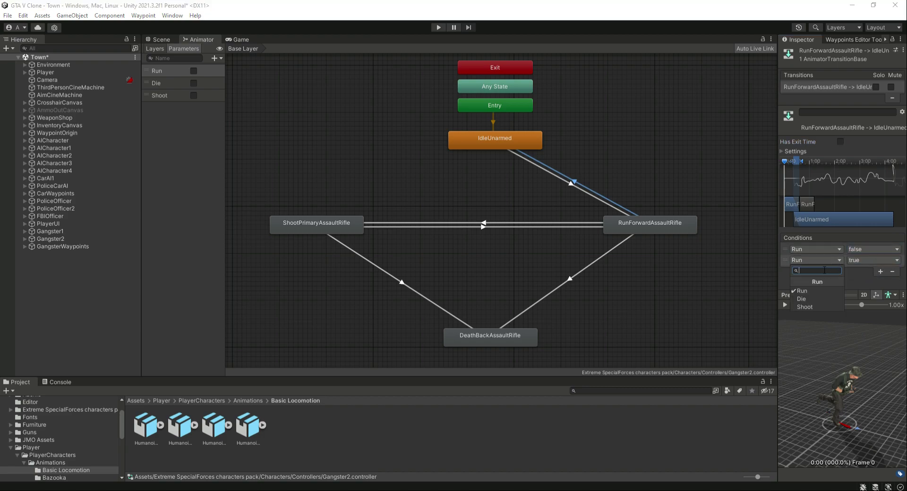
left_click(813, 305)
left_click(857, 260)
left_click(858, 282)
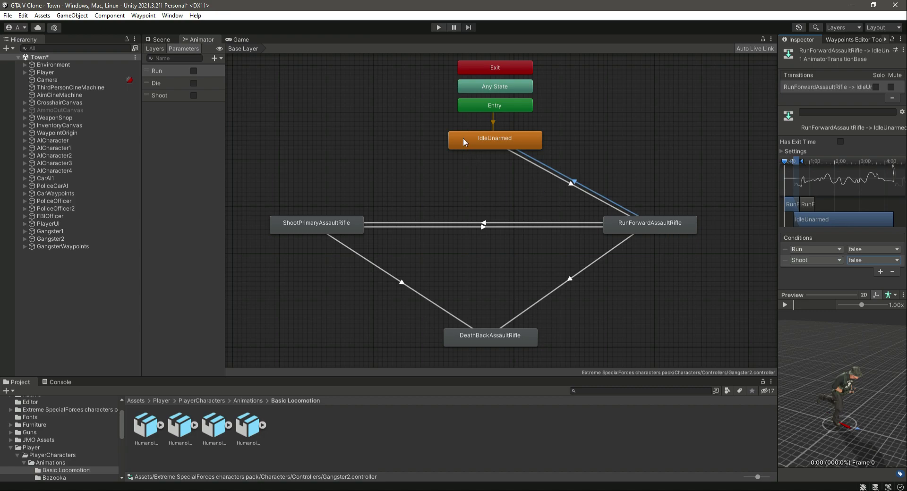
Create transitions in both directions between the IdleUnarmed and ShootPrimaryAssaultRifle states.
left_click(563, 227)
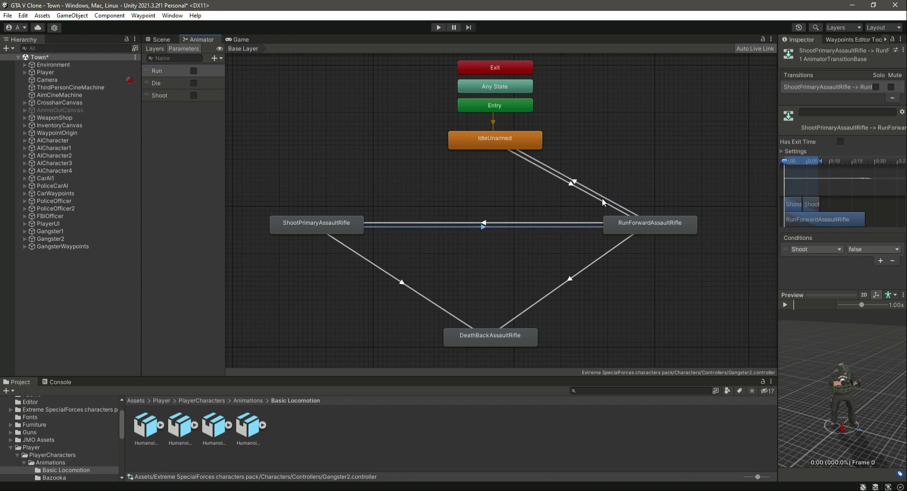
right_click(487, 137)
left_click(505, 144)
left_click(316, 223)
left_click(316, 223)
right_click(328, 219)
left_click(349, 226)
left_click(500, 149)
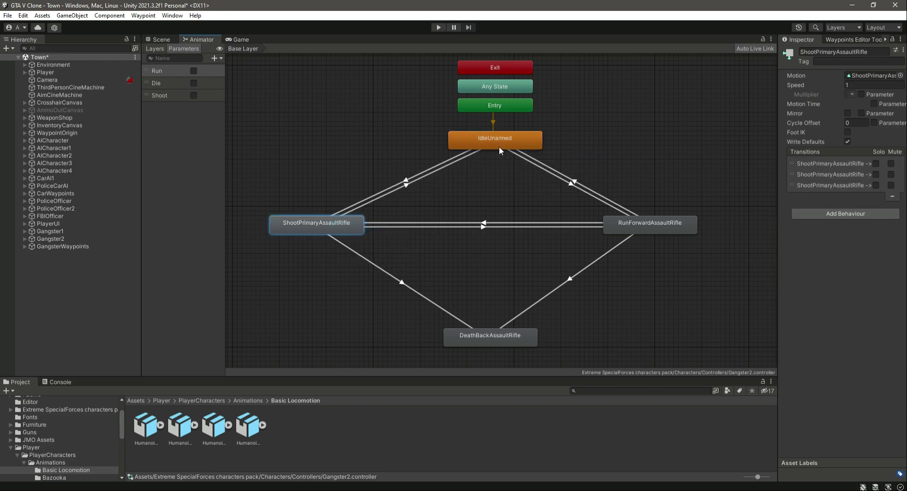
Disable Has Exit Time on the IdleUnarmed to ShootPrimaryAssaultRifle transition and add the condition Shoot true.
left_click(421, 175)
left_click(841, 142)
left_click(880, 260)
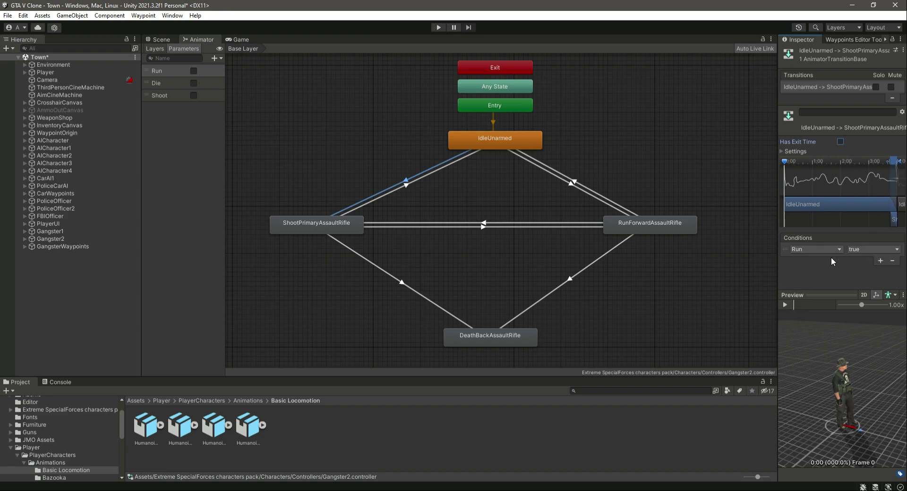
left_click(816, 250)
left_click(805, 296)
Disable Has Exit Time on the ShootPrimaryAssaultRifle to IdleUnarmed transition and add the conditions Shoot false and Run false.
left_click(423, 180)
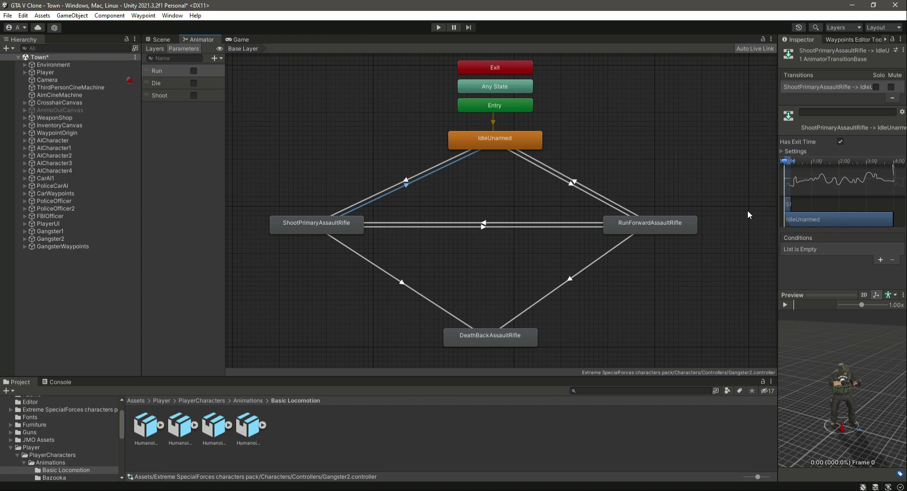
left_click(841, 142)
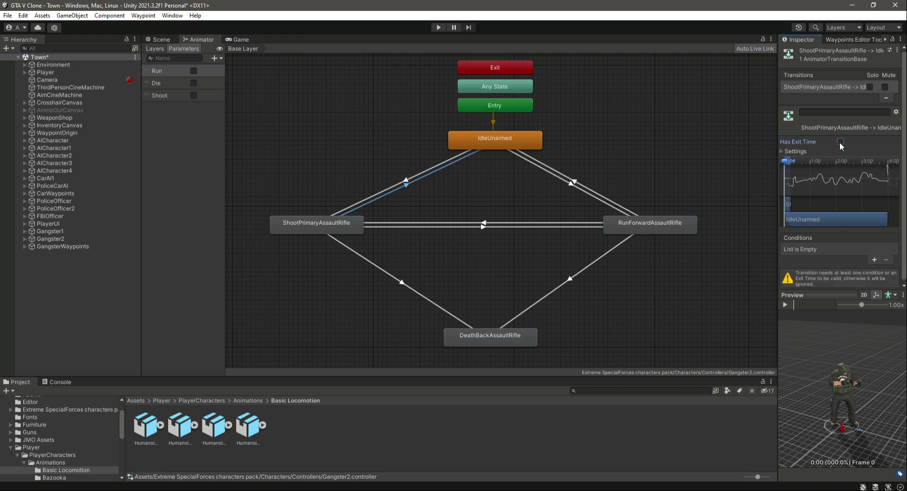
left_click(875, 259)
left_click(813, 294)
left_click(864, 248)
left_click(865, 271)
left_click(880, 260)
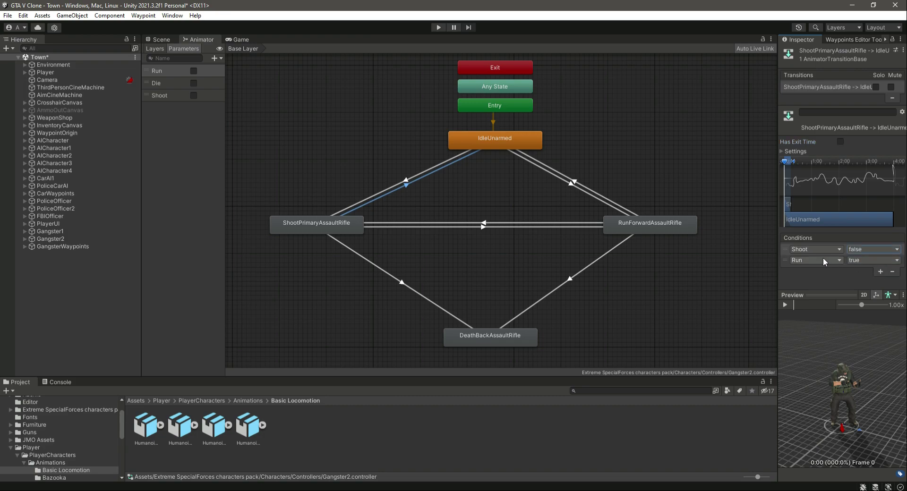
left_click(823, 260)
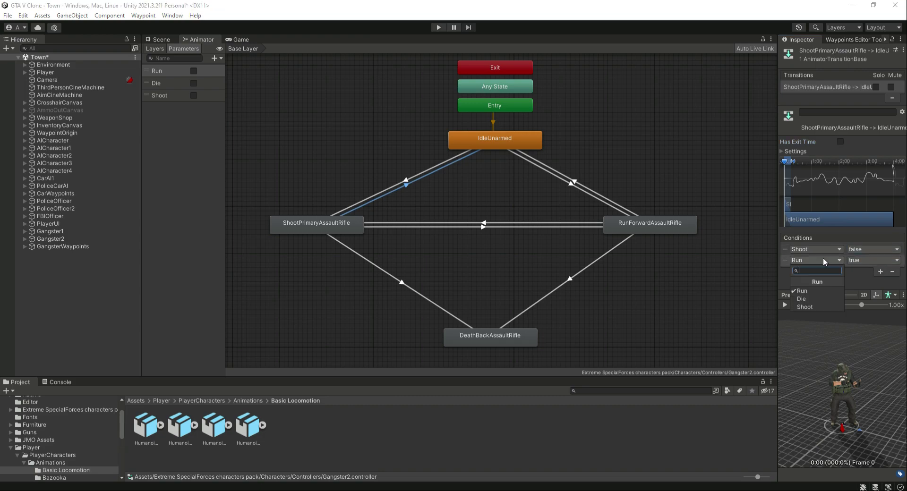
left_click(866, 260)
left_click(861, 271)
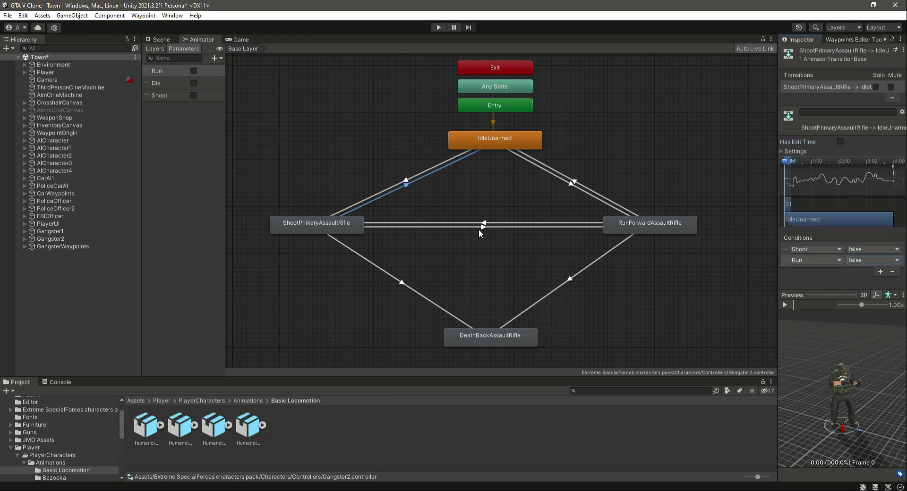
Save the scene and check the conditions on the transitions among ShootPrimaryAssaultRifle, RunForwardAssaultRifle and DeathBackAssaultRifle.
key("ctrl+s")
left_click(530, 227)
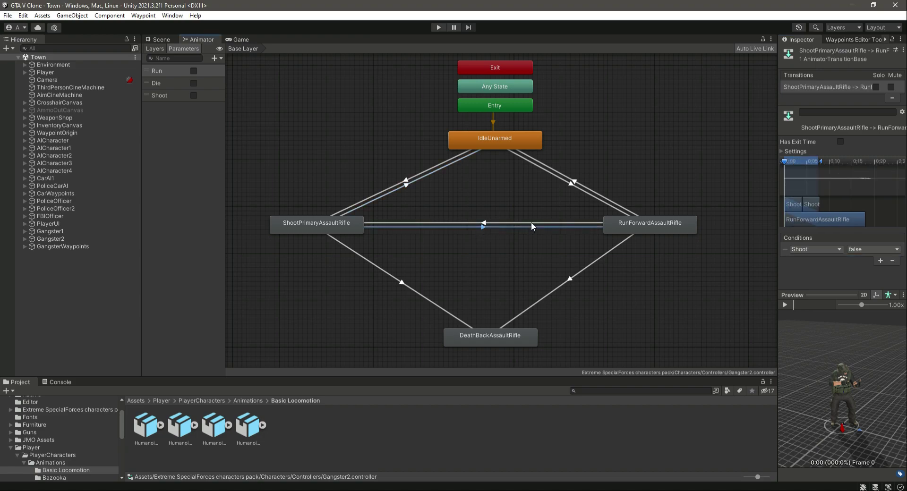
left_click(532, 223)
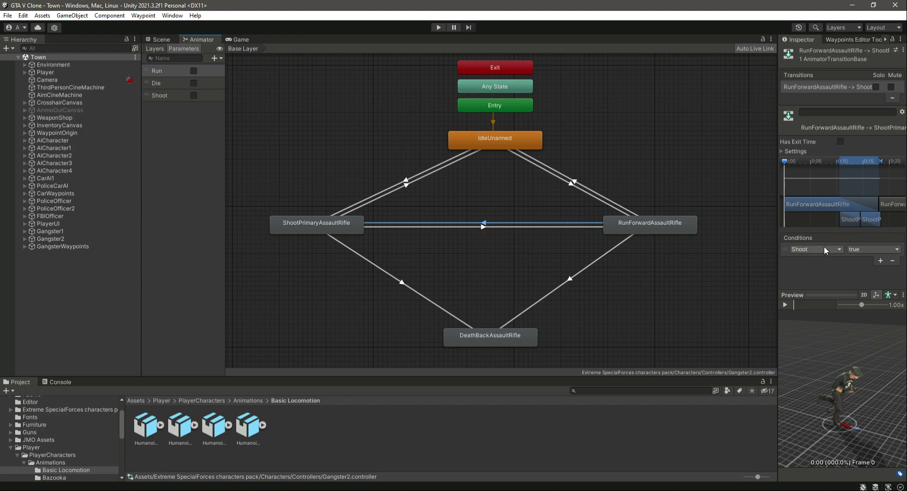
left_click(541, 295)
left_click(438, 304)
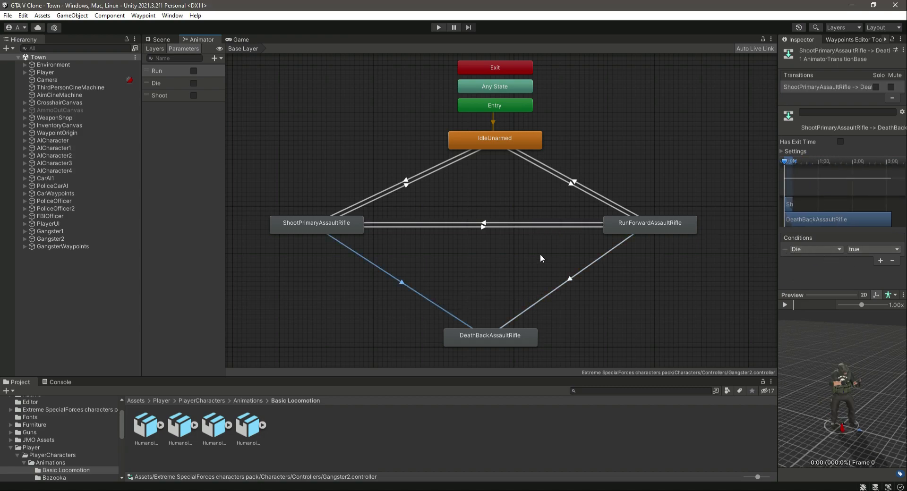
Create a transition from the IdleUnarmed state to the DeathBackAssaultRifle state.
left_click(491, 141)
right_click(492, 142)
left_click(515, 148)
left_click(490, 337)
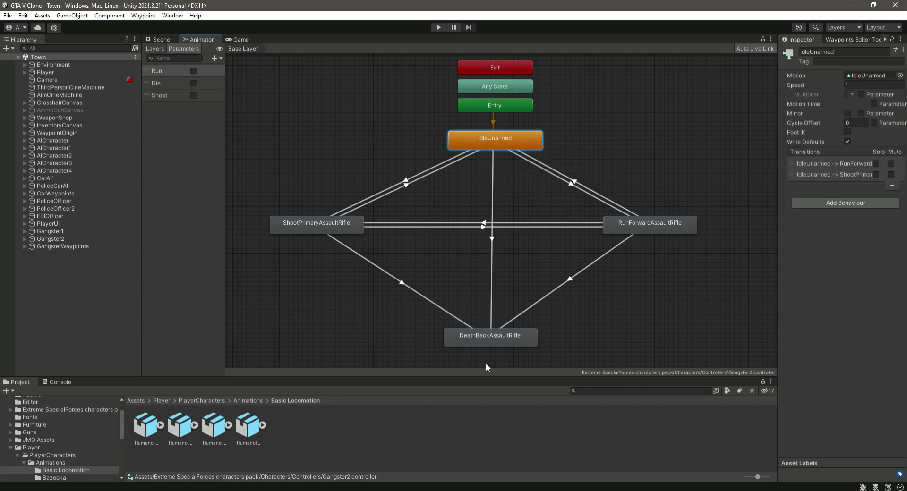
Disable Has Exit Time on the IdleUnarmed to DeathBackAssaultRifle transition and add the condition Die true.
left_click(489, 293)
left_click(841, 141)
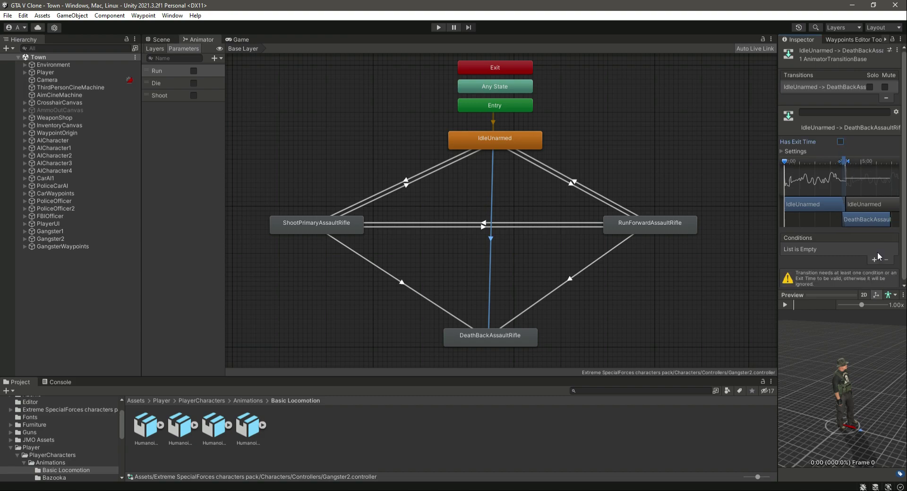
left_click(874, 259)
left_click(817, 250)
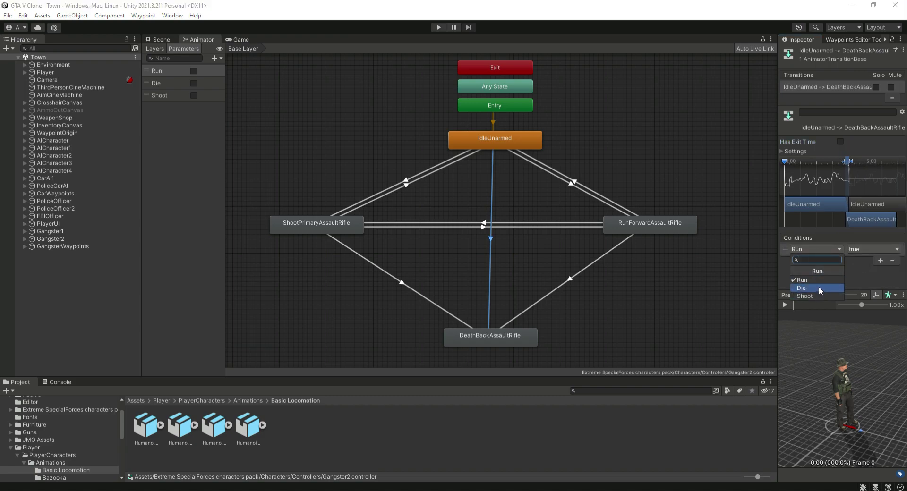
left_click(819, 287)
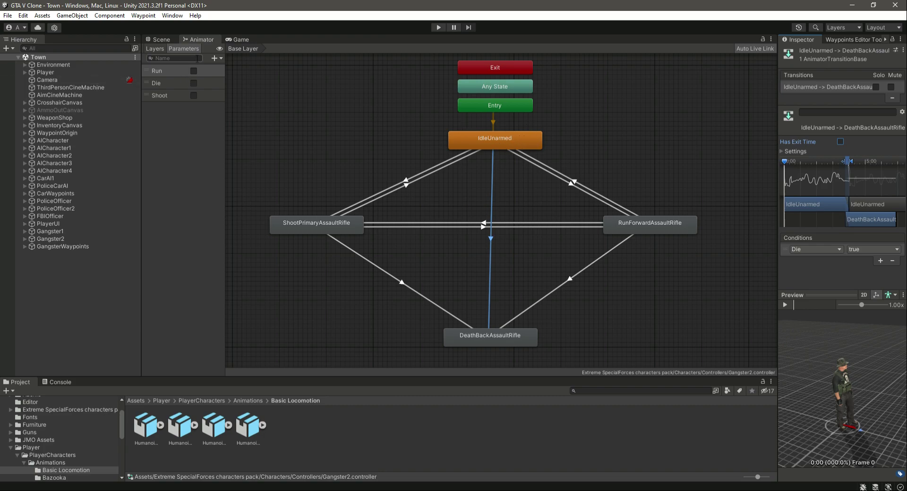
left_click_drag(617, 162, 369, 292)
left_click(639, 297)
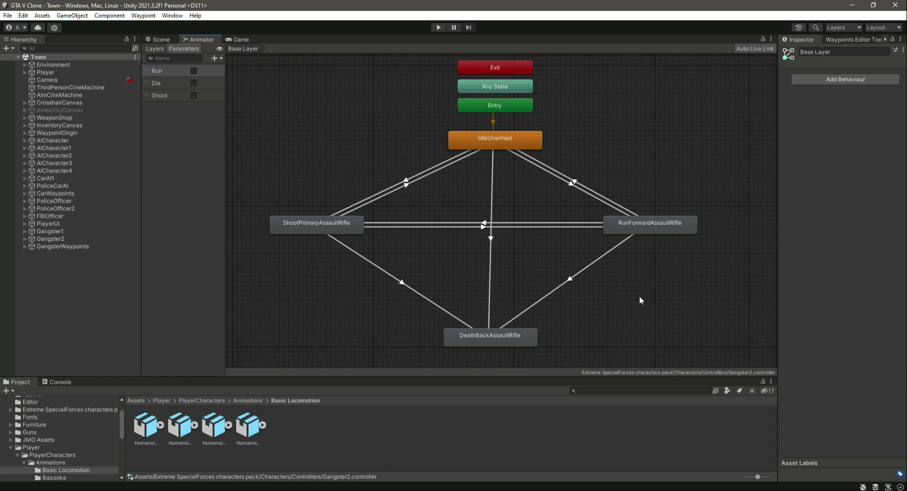
left_click(560, 179)
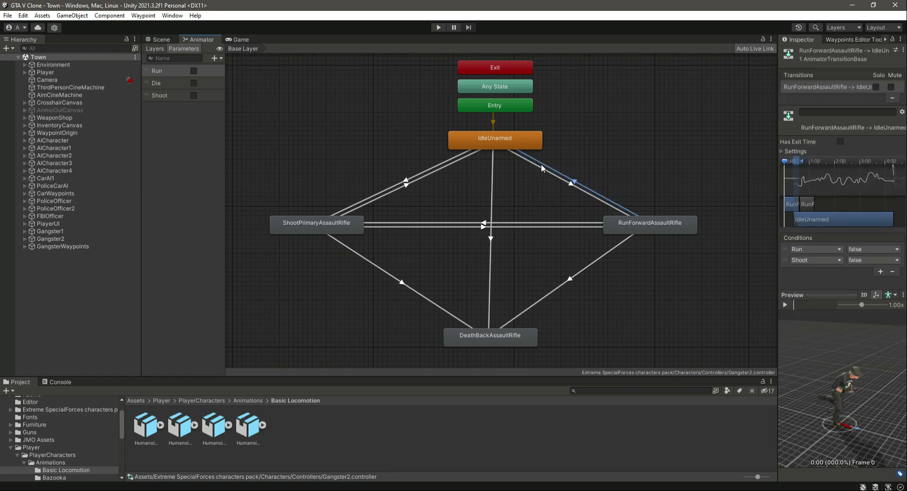
left_click(480, 136)
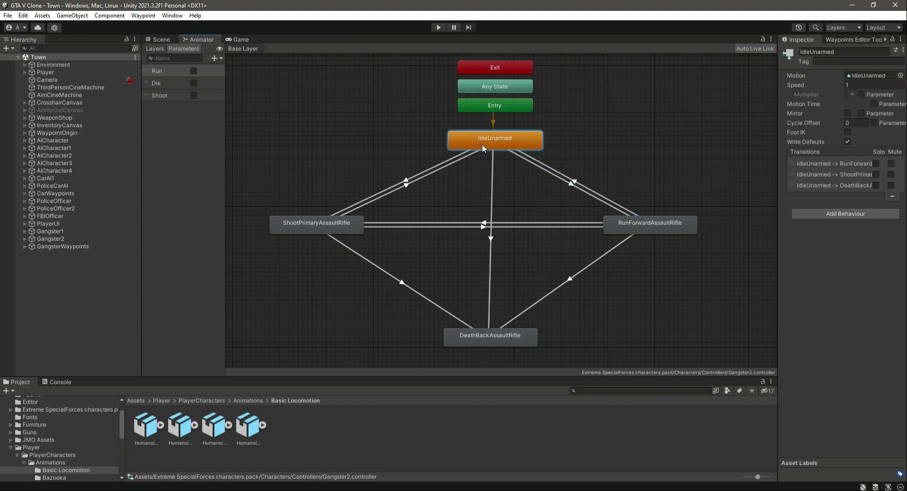
left_click(575, 121)
left_click_drag(579, 113, 602, 138)
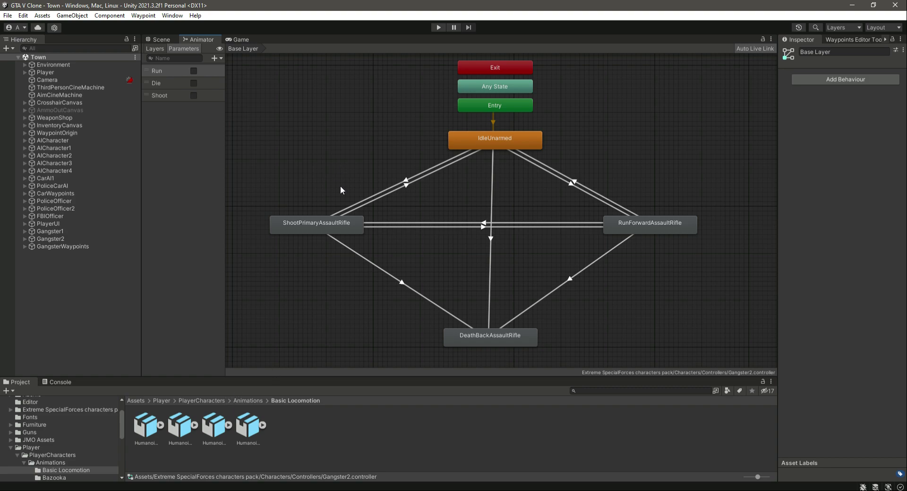
left_click(533, 143)
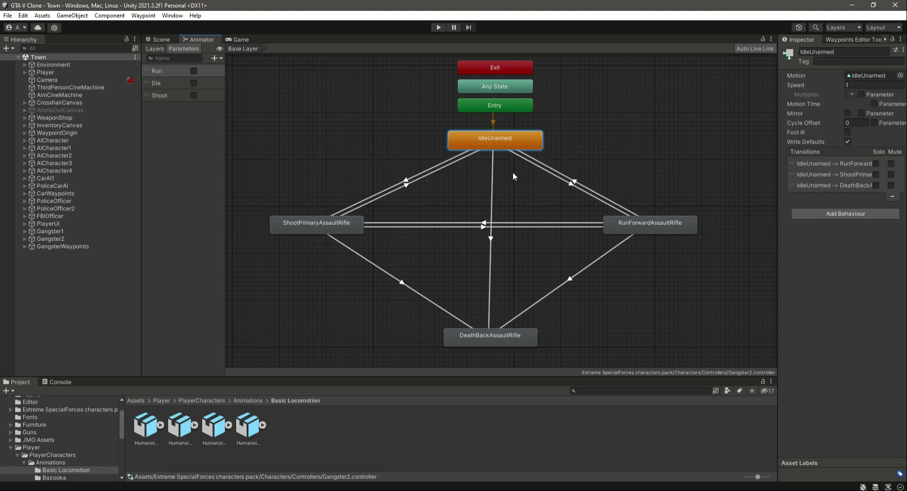
Select the Gangster2 object, return to the Scene view and open its Gangster2 script in Visual Studio Code.
left_click(100, 231)
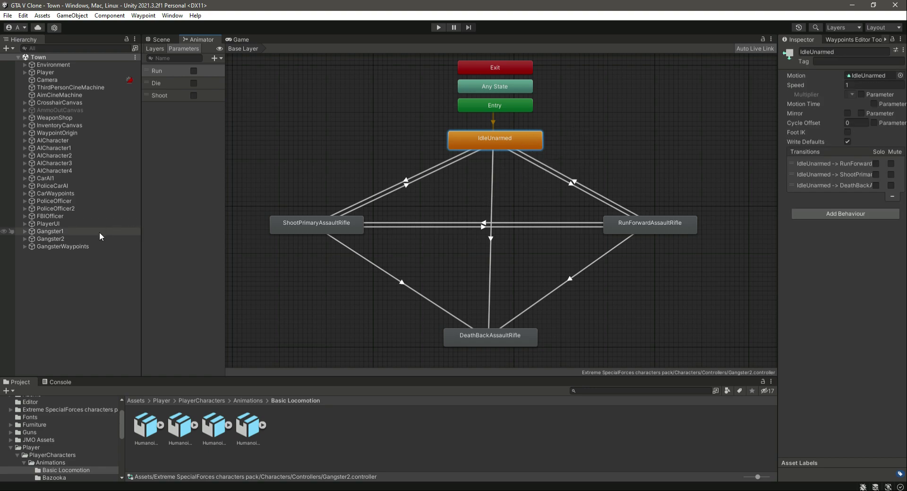
left_click(96, 239)
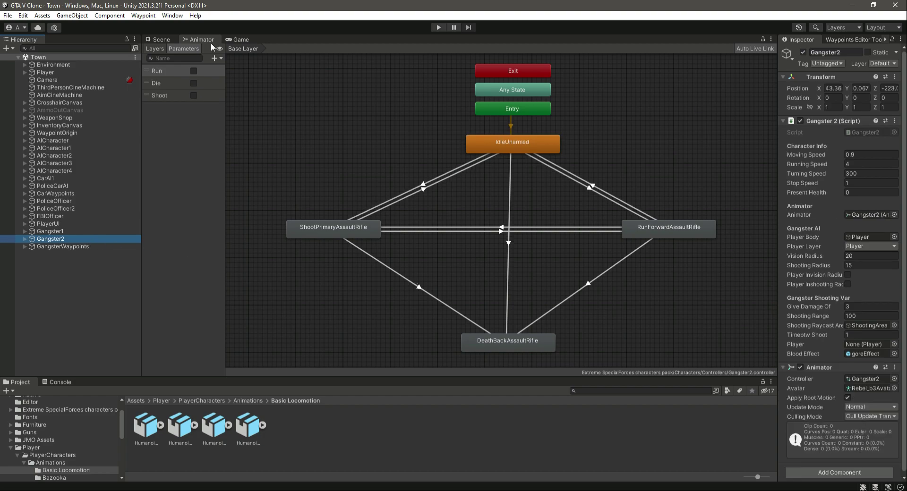
left_click(162, 39)
left_click(867, 132)
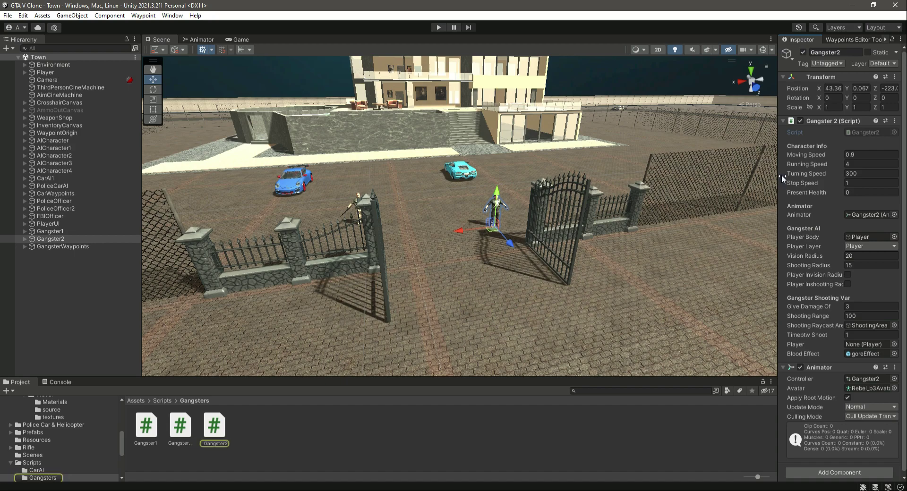
double_click(217, 430)
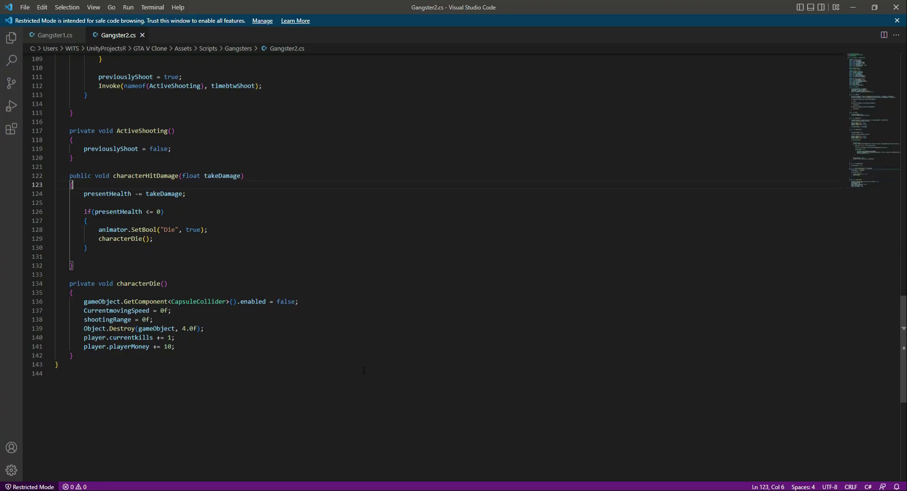
Find the animator calls in the Gangster2 script and delete the SetBool("Walk", false) line from ChasePlayer().
left_click(709, 167)
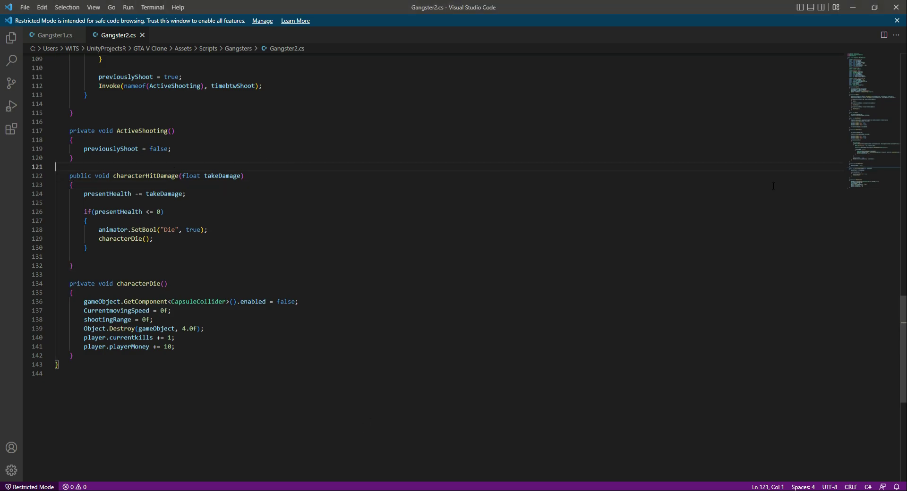
left_click_drag(853, 182, 858, 82)
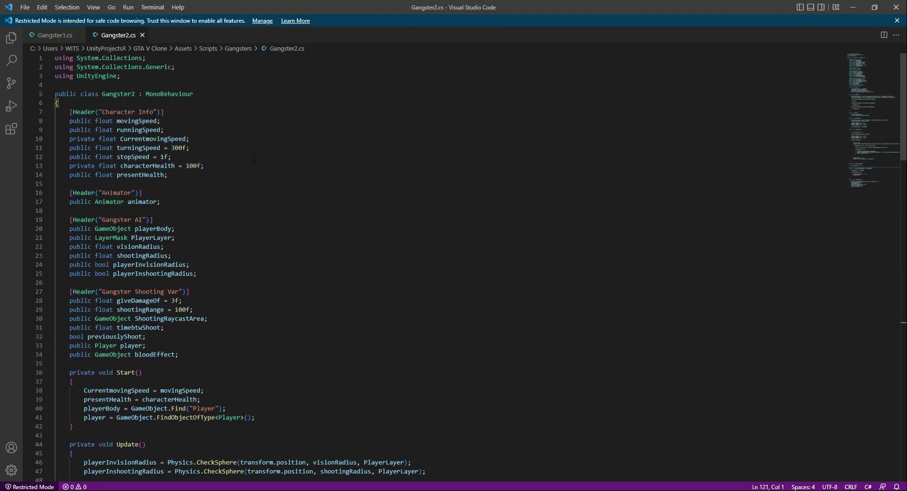
left_click(142, 202)
scroll(253, 286, "down", 10)
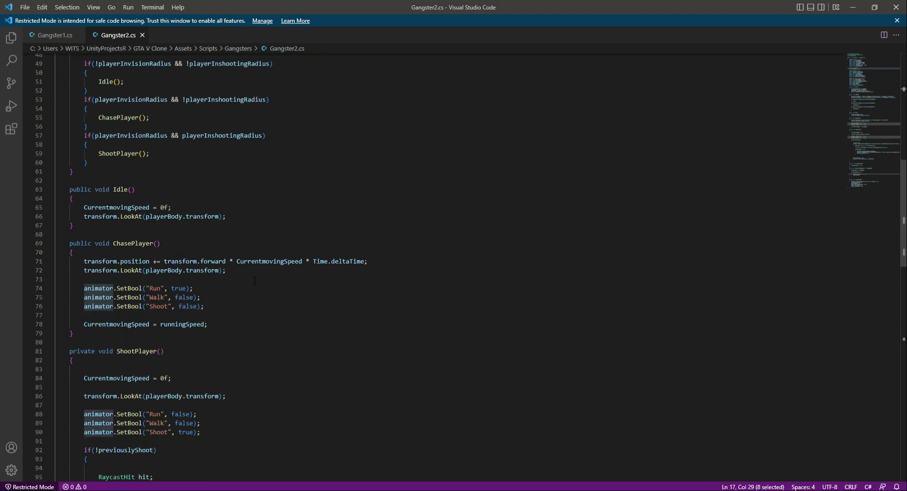
left_click(253, 286)
left_click_drag(80, 274, 239, 270)
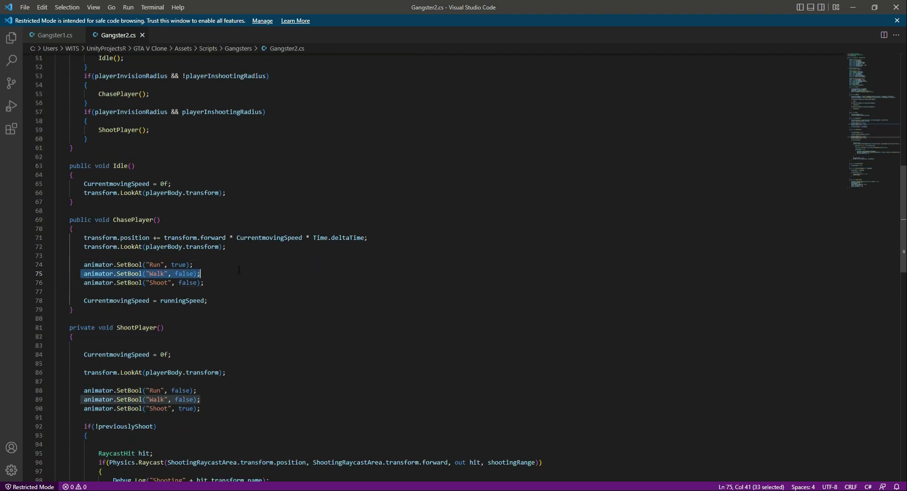
key("BackSpace")
key("BackSpace")
key("BackSpace")
key("BackSpace")
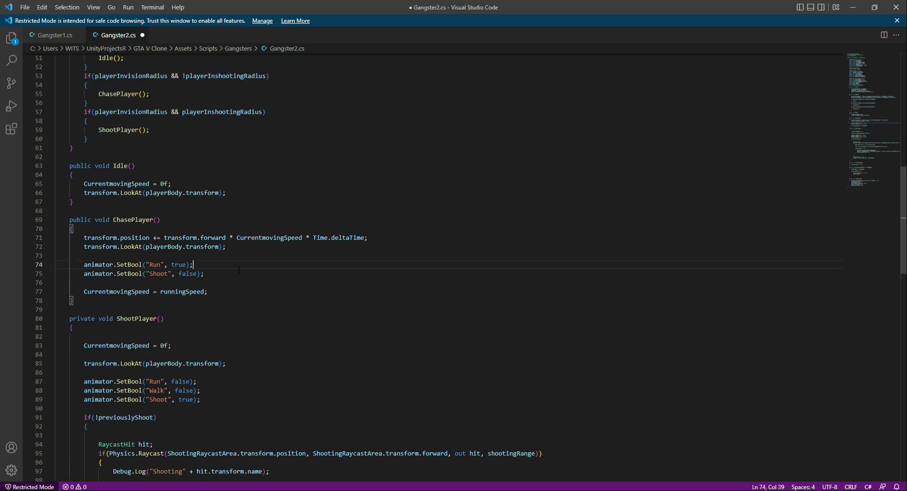
Delete the animator.SetBool("Walk", false) line from the ShootPlayer() method.
left_click(228, 275)
scroll(227, 281, "down", 2)
left_click_drag(206, 346, 58, 344)
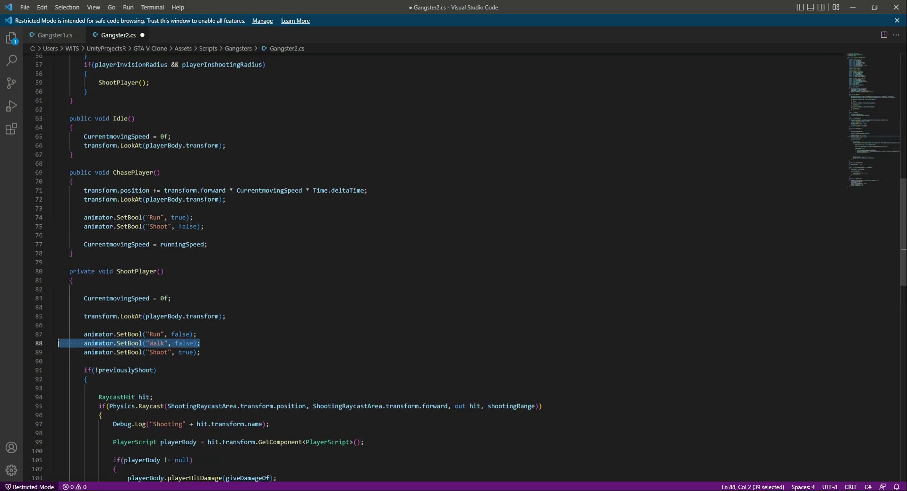
key("BackSpace")
key("BackSpace")
Check the remaining methods of the Gangster2 script for leftover Walk calls and save the file.
scroll(184, 333, "down", 8)
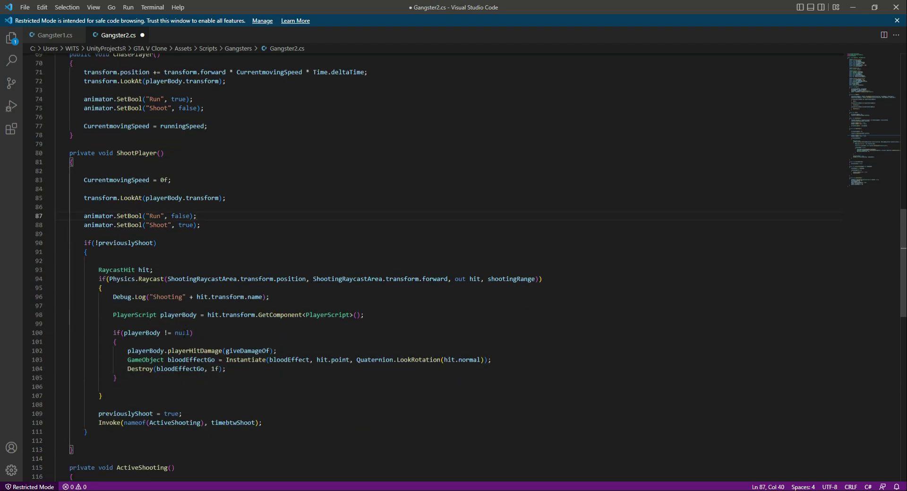
scroll(185, 333, "down", 8)
scroll(198, 325, "up", 9)
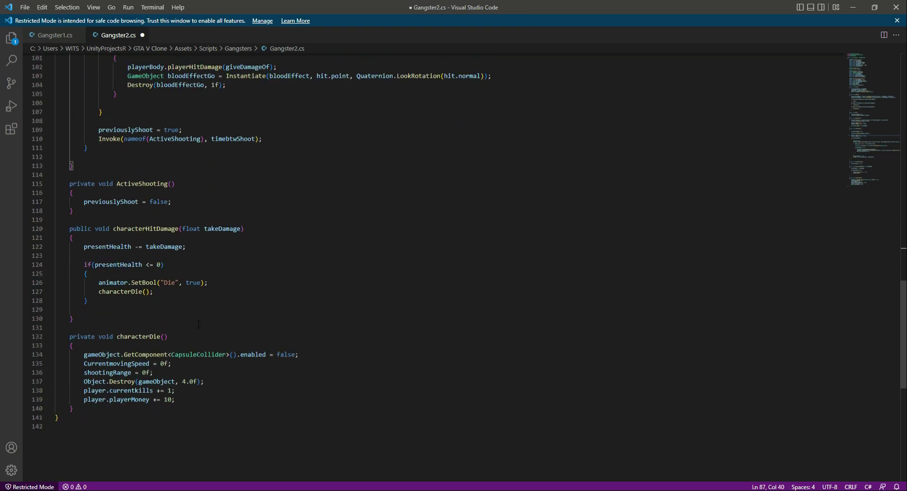
scroll(198, 325, "up", 6)
key("ctrl+s")
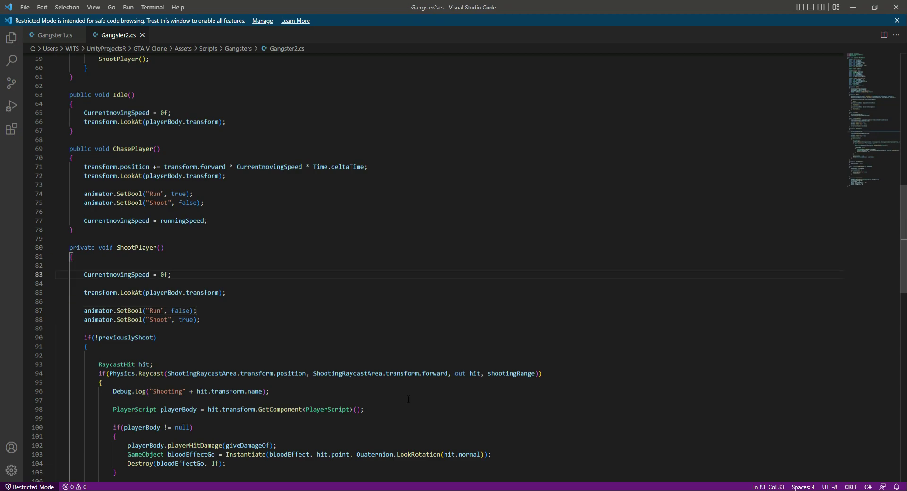
Switch to Unity, play the scene and run the player through the gate past Gangster2 to test its chasing and shooting.
key("alt+Tab")
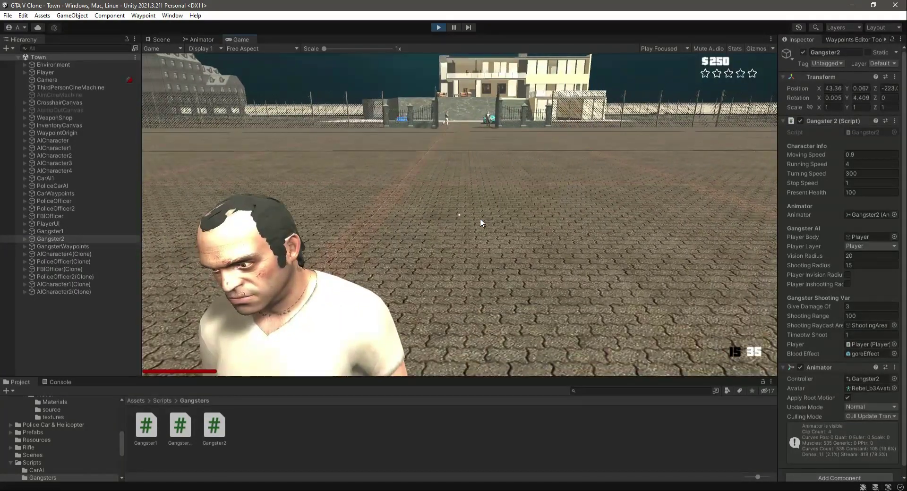
key("w")
key("a")
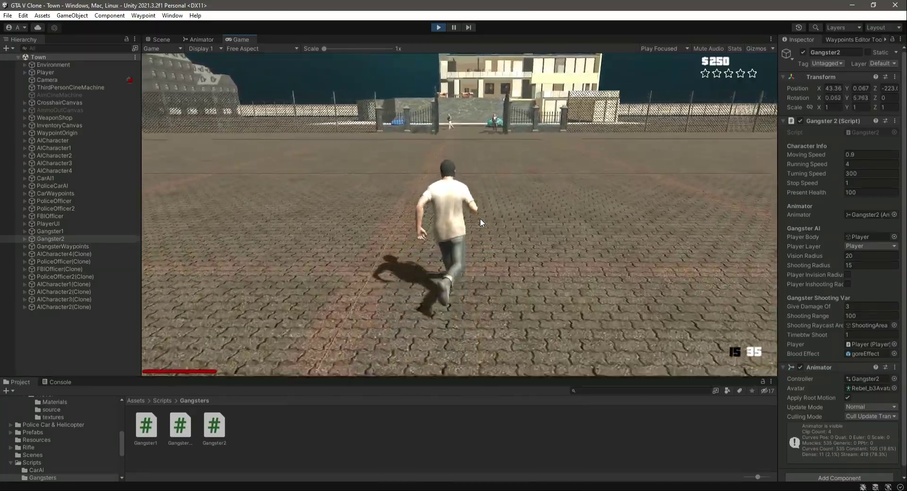
key("d")
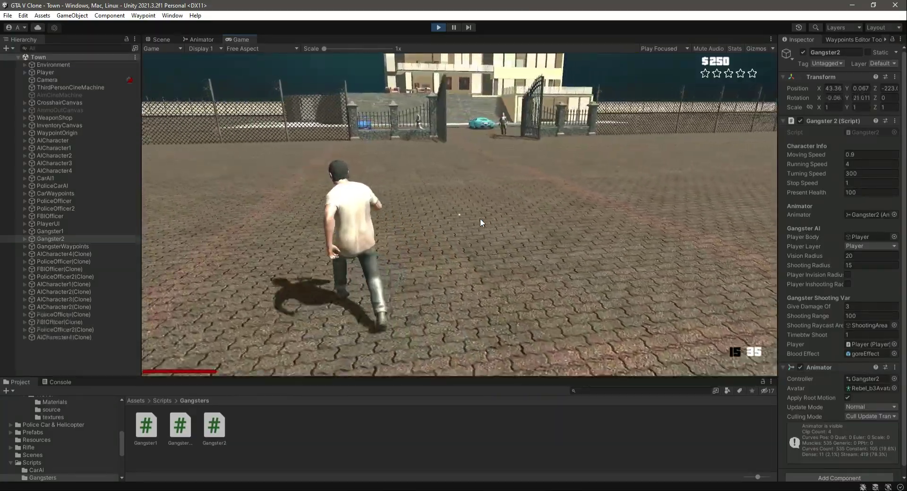
key("w")
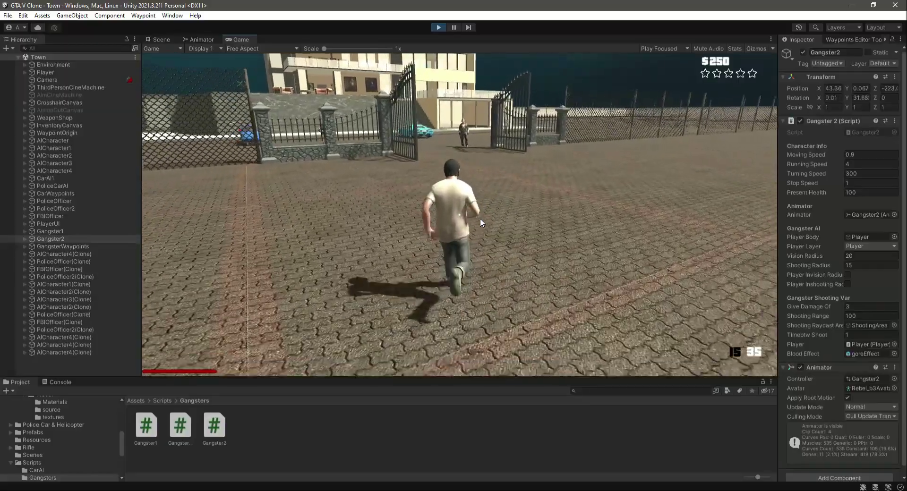
key("w")
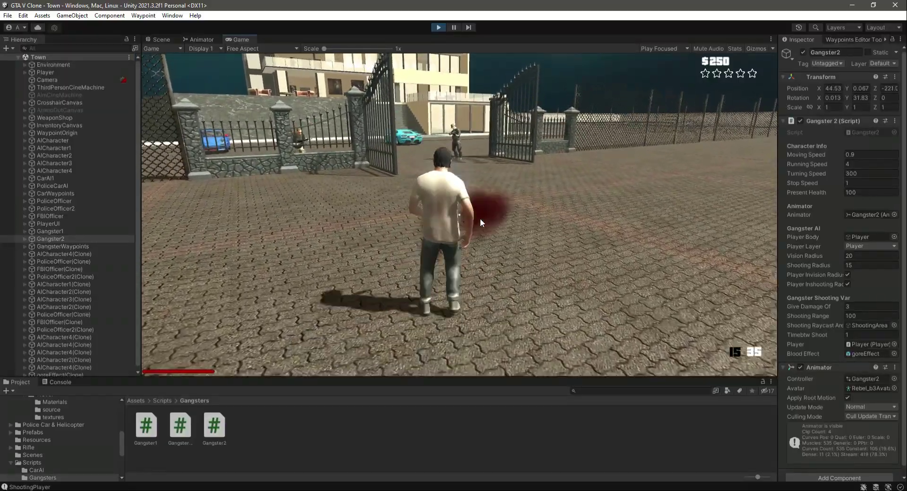
key("w")
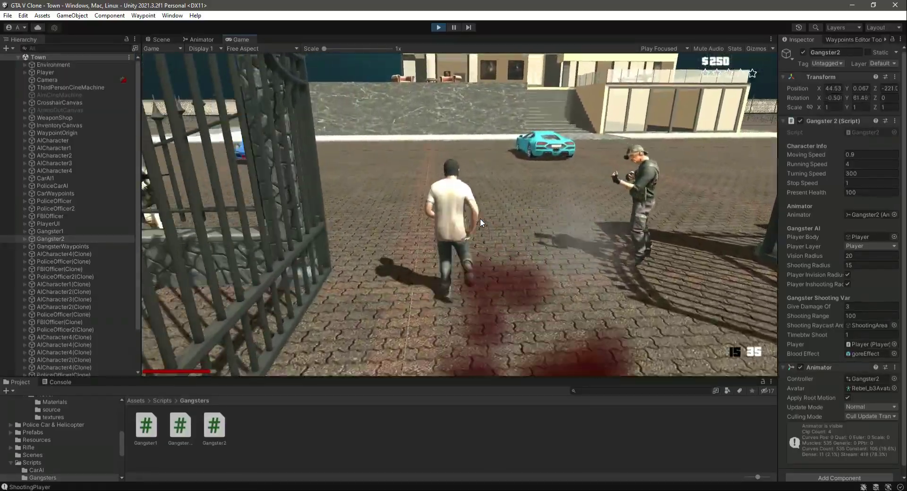
key("w")
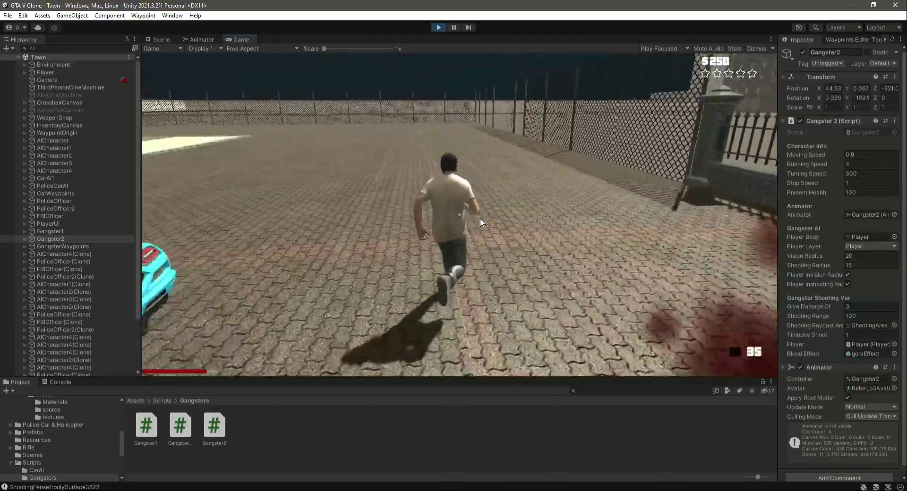
key("w")
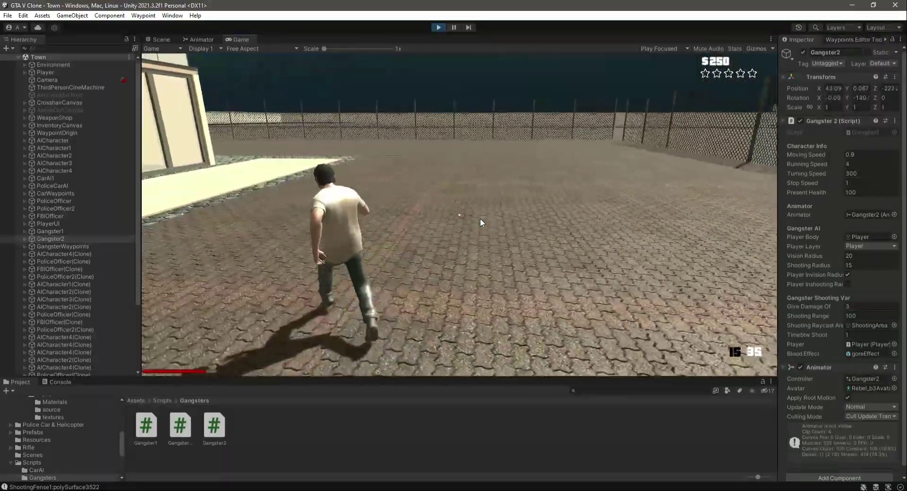
key("w")
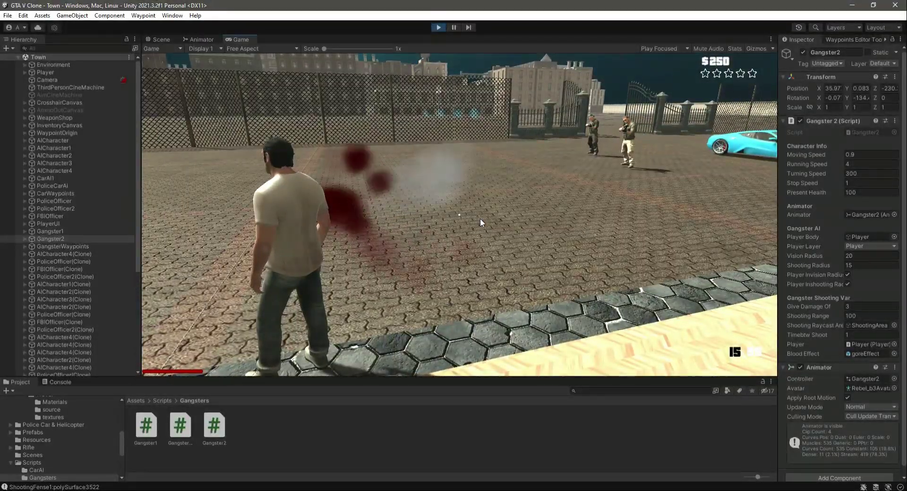
Lead the player out of Gangster2's range along the fence, return towards it to observe its reaction, and stop play mode.
key("w")
key("w")
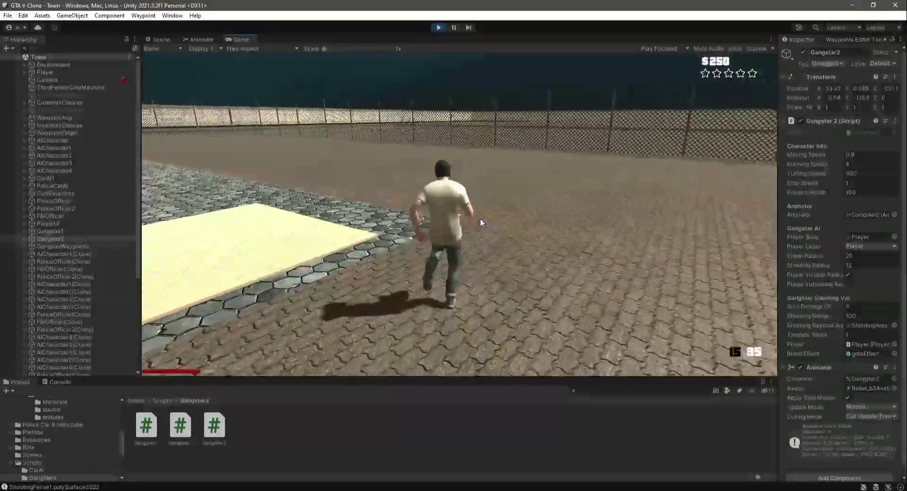
key("w")
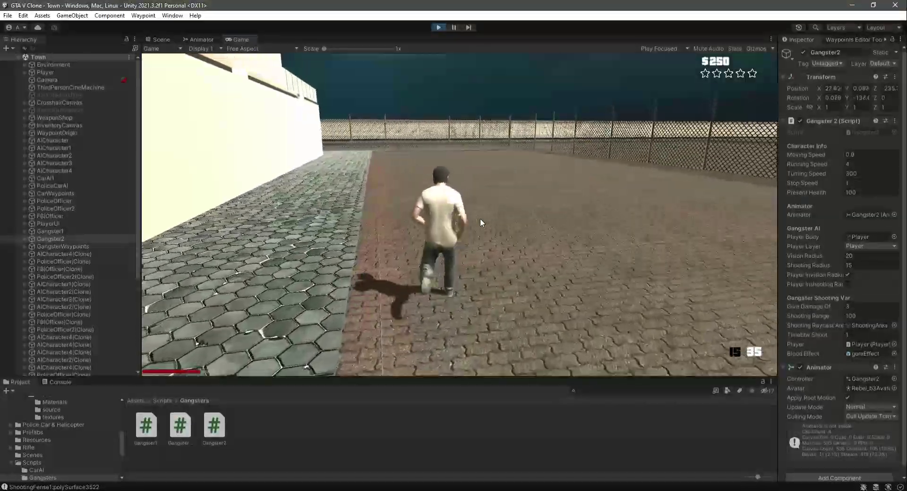
key("w")
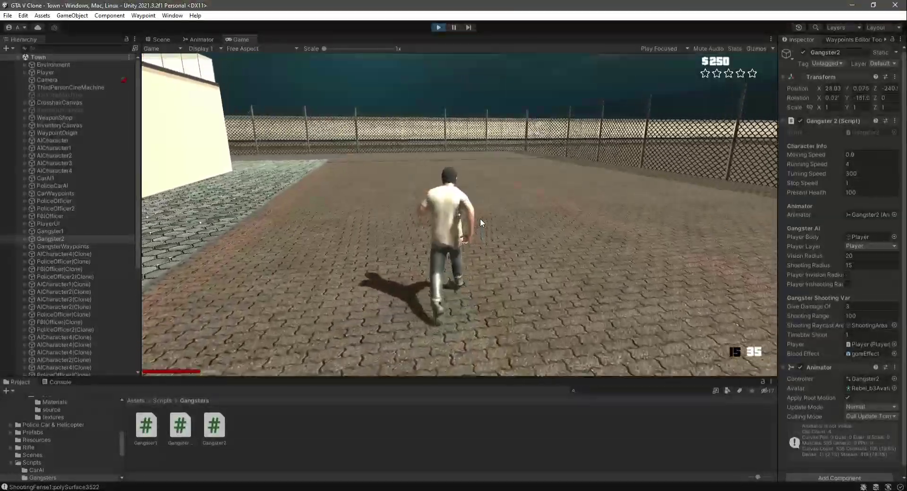
key("w")
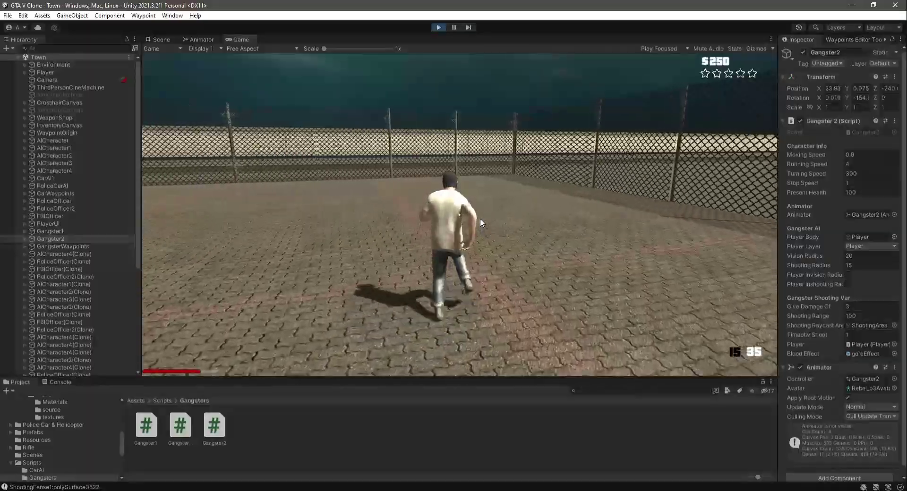
key("w")
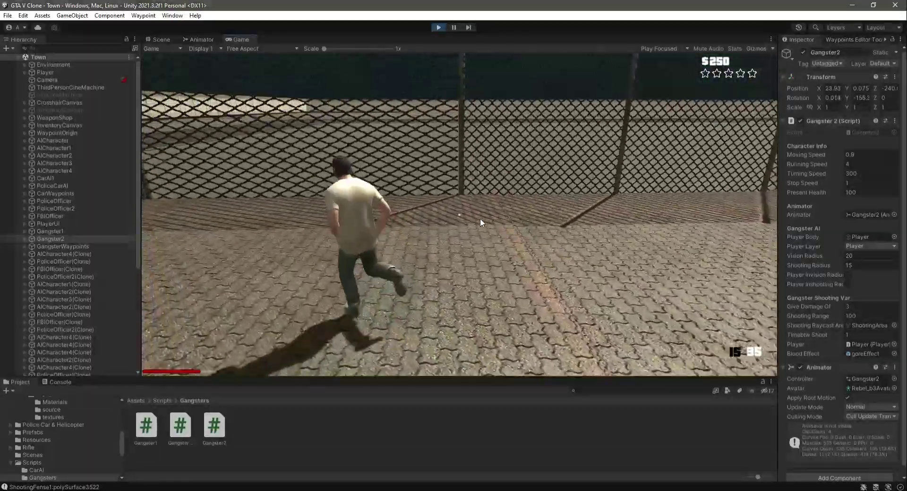
key("w")
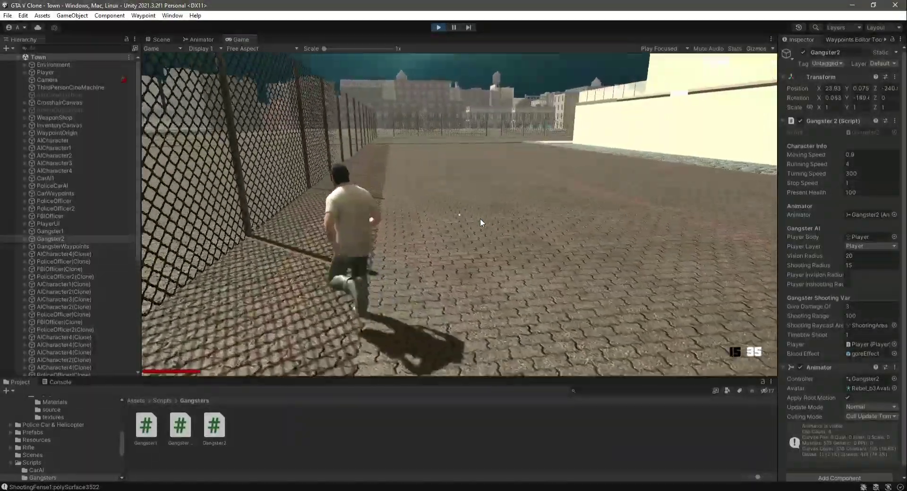
key("w")
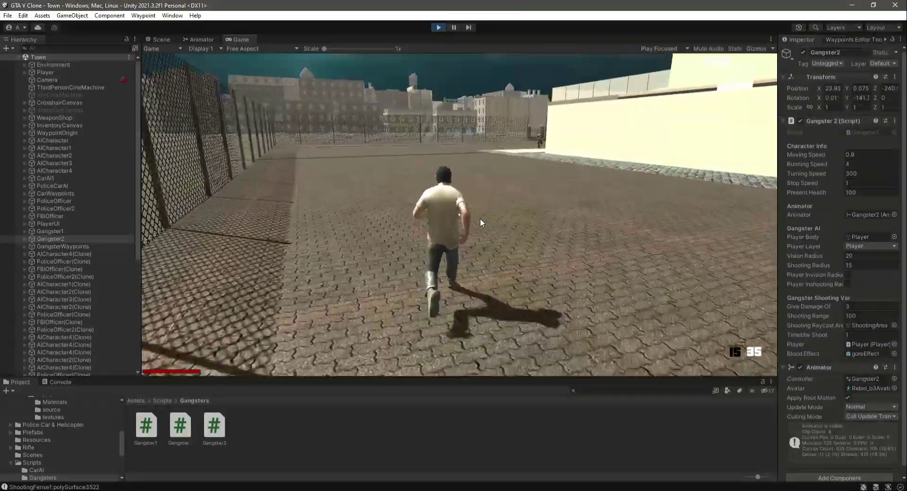
key("w")
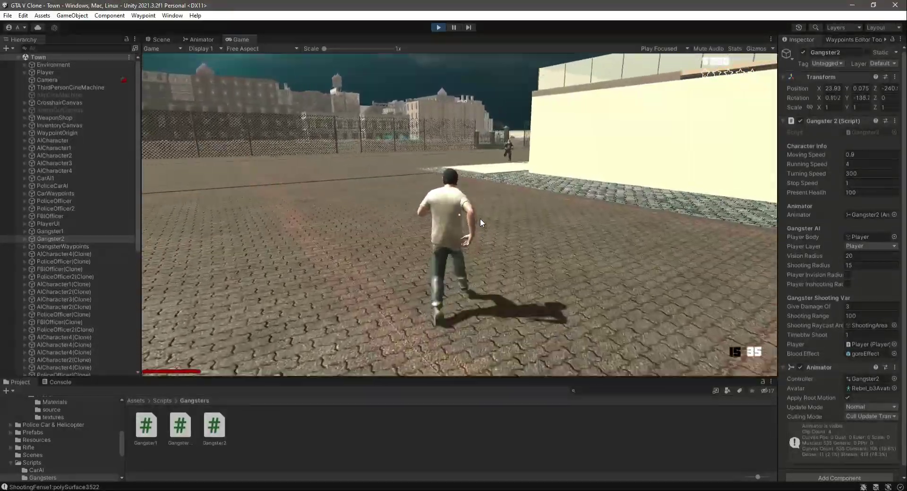
key("w")
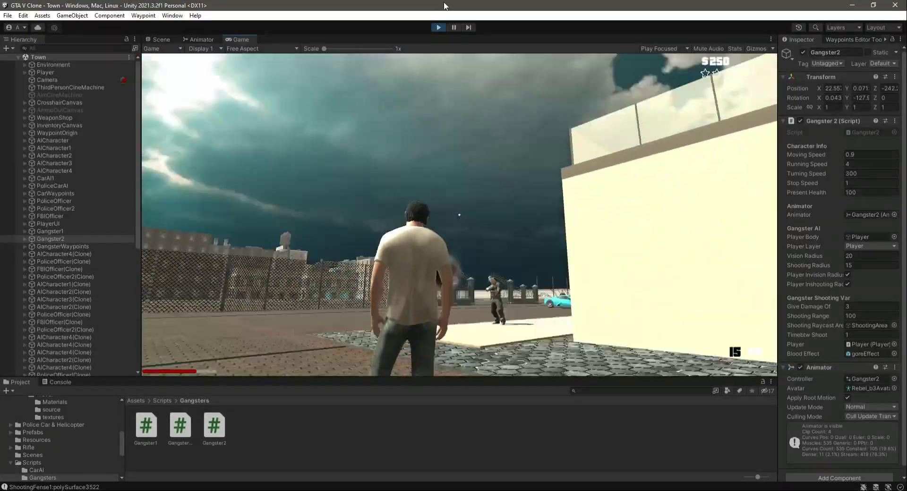
left_click(438, 28)
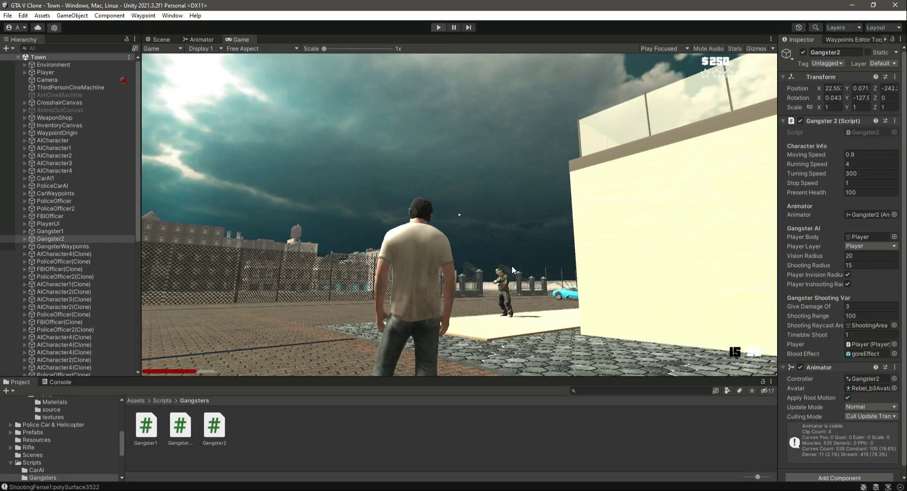
Select the Gangster2 object and switch to the Gangster2.cs script in Visual Studio Code.
scroll(480, 211, "up", 10)
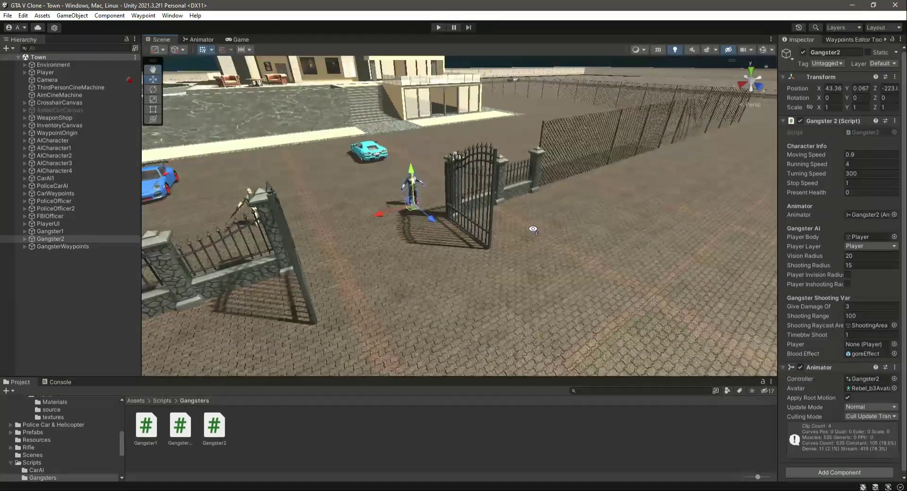
key("s")
right_click_drag(520, 258, 441, 208)
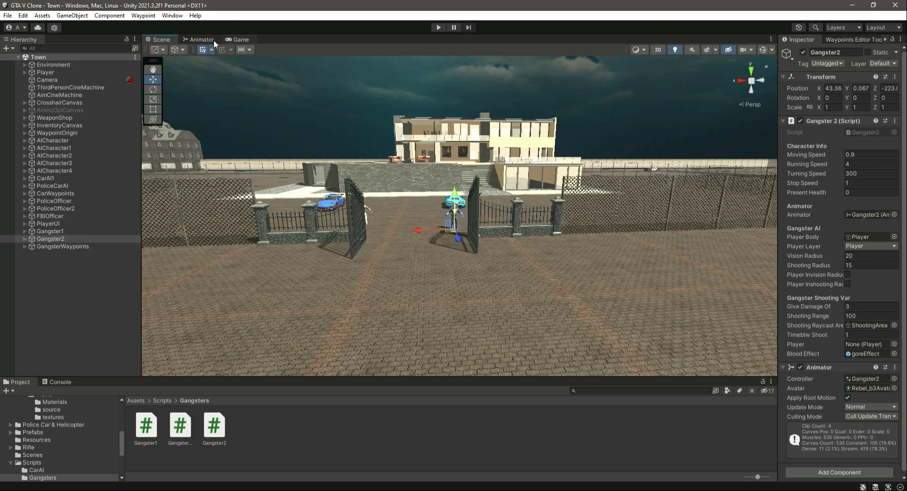
left_click(64, 240)
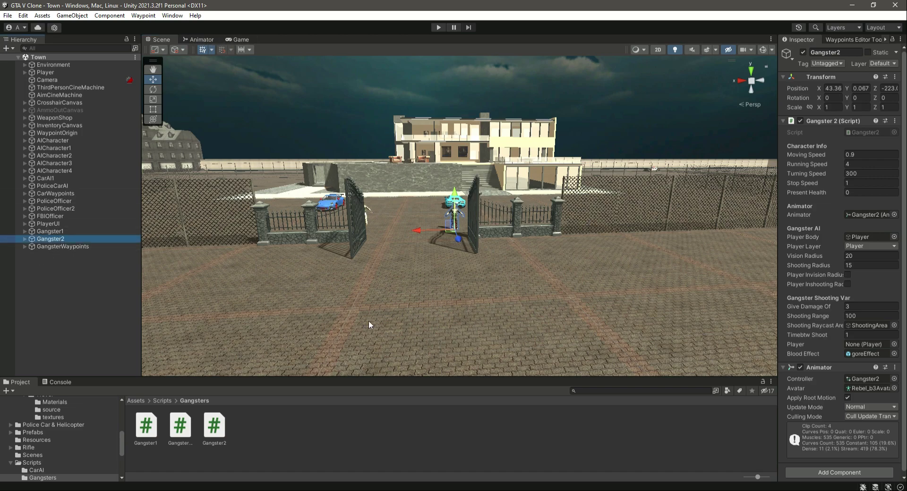
left_click(347, 490)
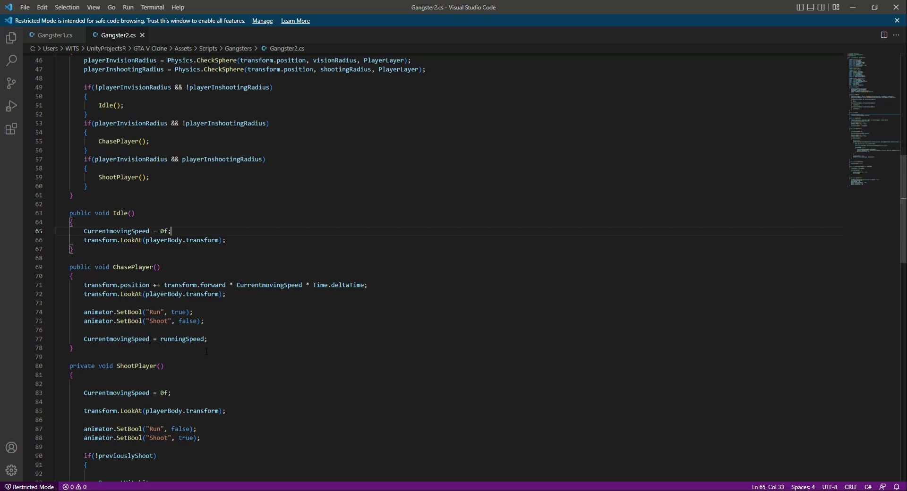
Copy the Run and Shoot SetBool lines from ChasePlayer() into Idle(), below its transform.LookAt line.
left_click_drag(82, 313, 208, 321)
key("ctrl+c")
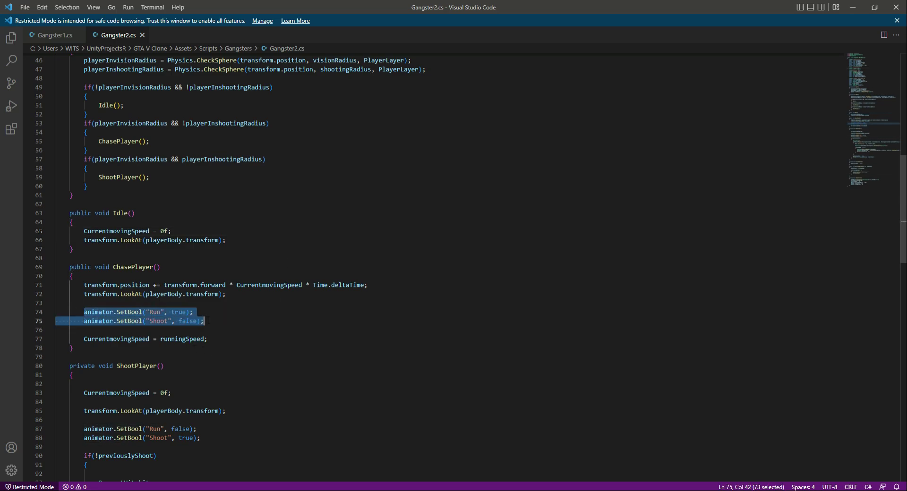
left_click(209, 321)
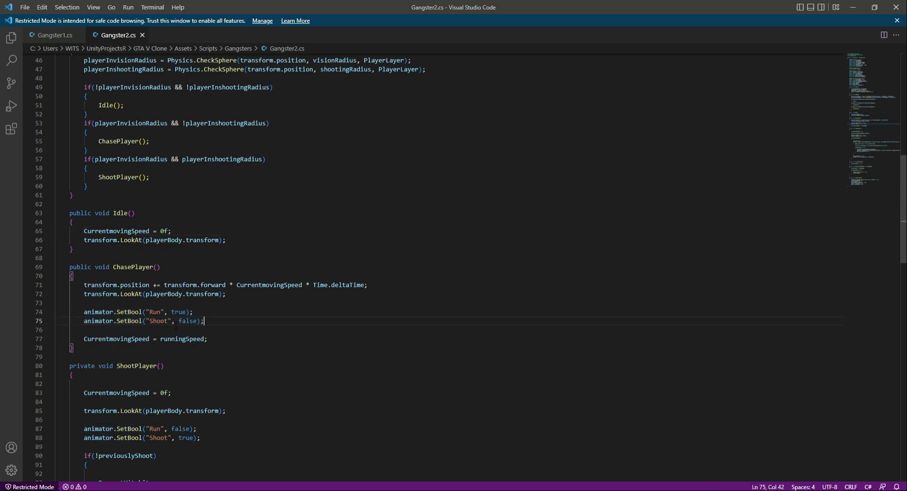
left_click(200, 231)
key("Down")
key("End")
key("Return")
key("ctrl+v")
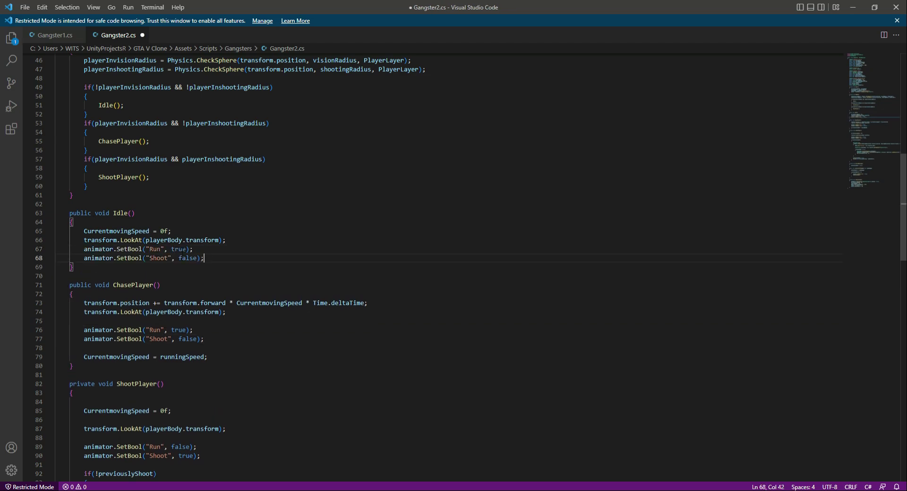
Set the Run bool to false in the Idle() method and save the Gangster2 script.
left_click_drag(185, 251, 170, 252)
type("flase")
left_click(206, 254)
key("ctrl+s")
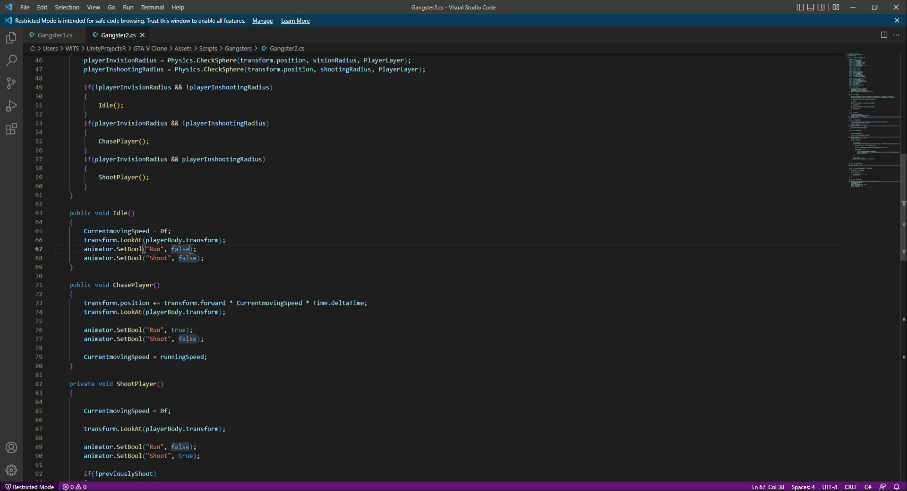
double_click(166, 258)
left_click(226, 256)
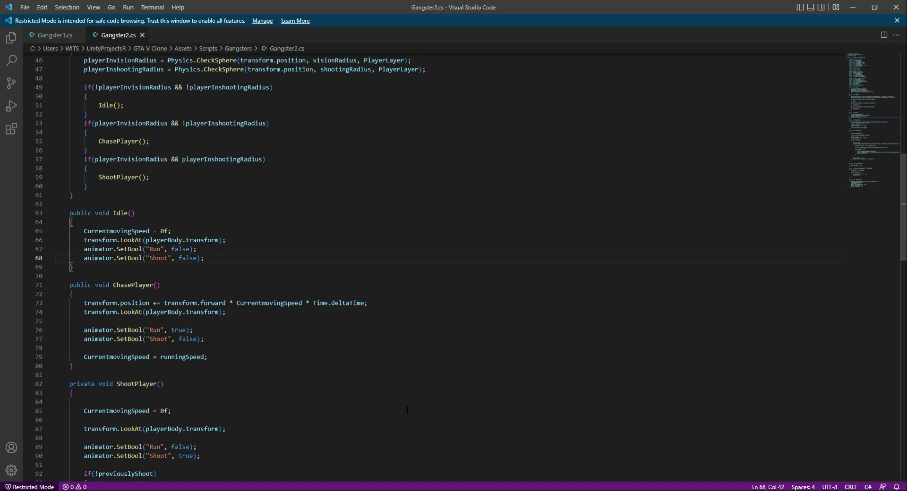
Return to Unity, play the scene and run the player away from Gangster2 to test its idle behaviour, ending play mode.
key("alt+Tab")
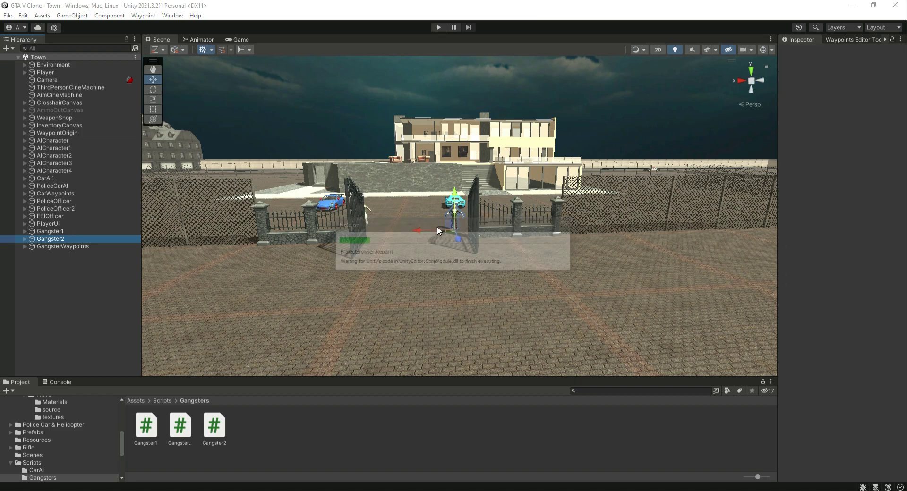
left_click(439, 27)
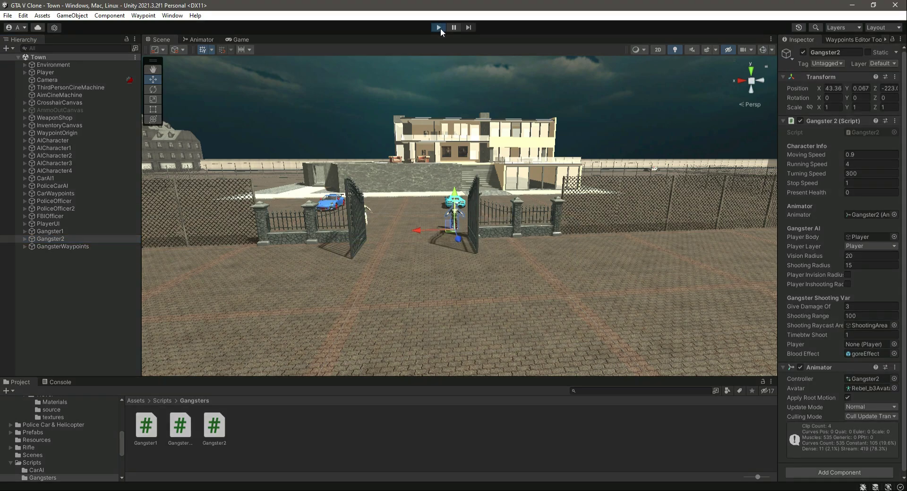
key("shift+w")
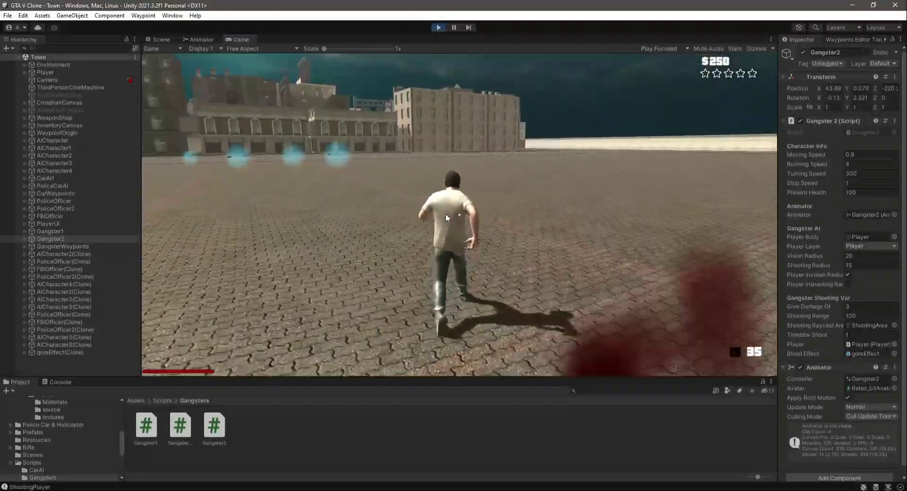
key("a")
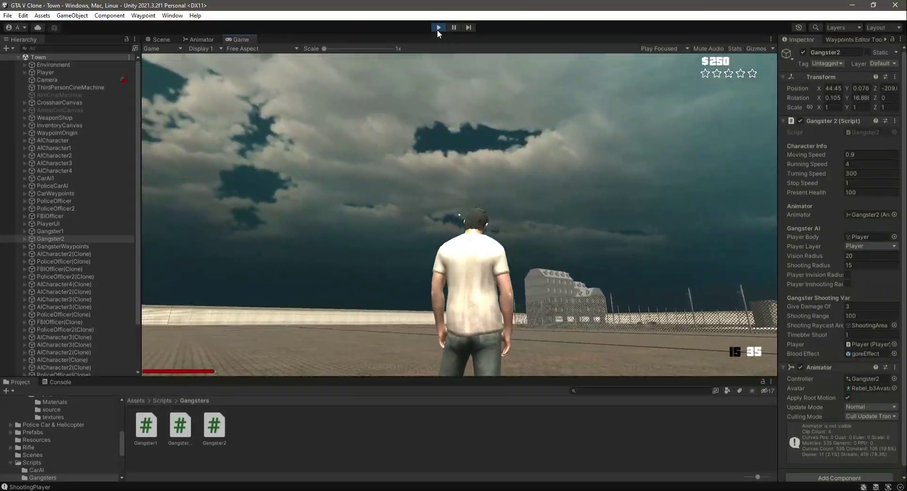
left_click(438, 27)
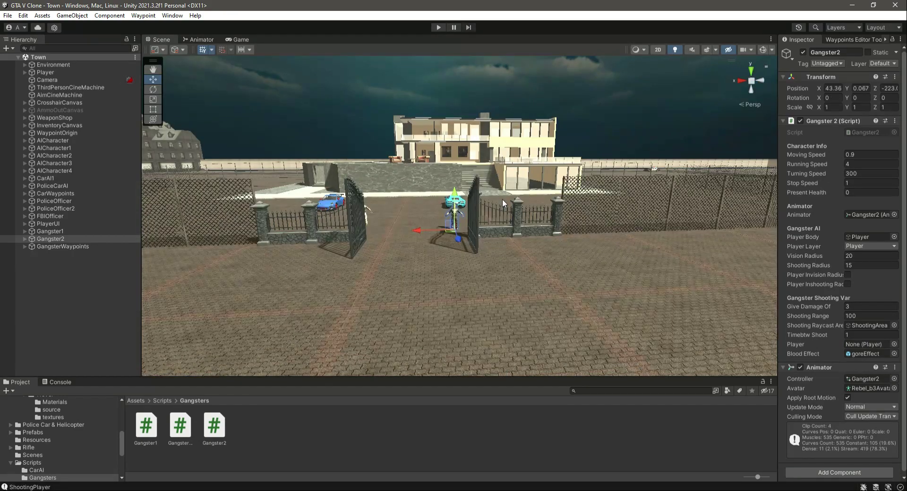
Check the Console, return to the project files, select Gangster2 and collapse its Animator component.
left_click(59, 382)
left_click(19, 382)
left_click(57, 239)
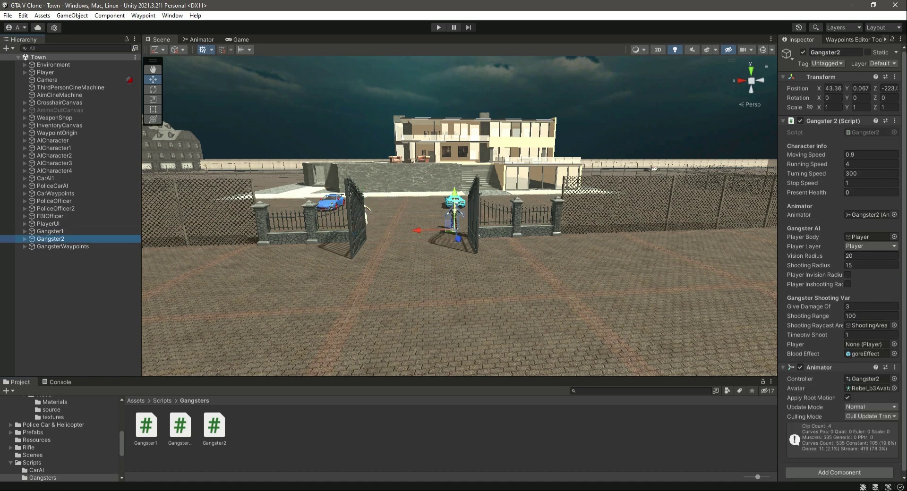
left_click(783, 368)
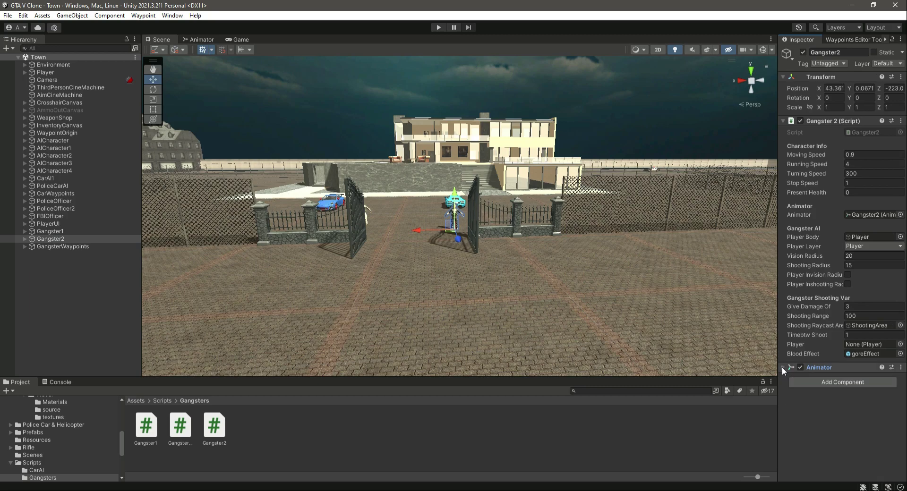
Collapse the Gangster 2 script component and select Gangster1.
left_click(784, 120)
left_click(50, 232)
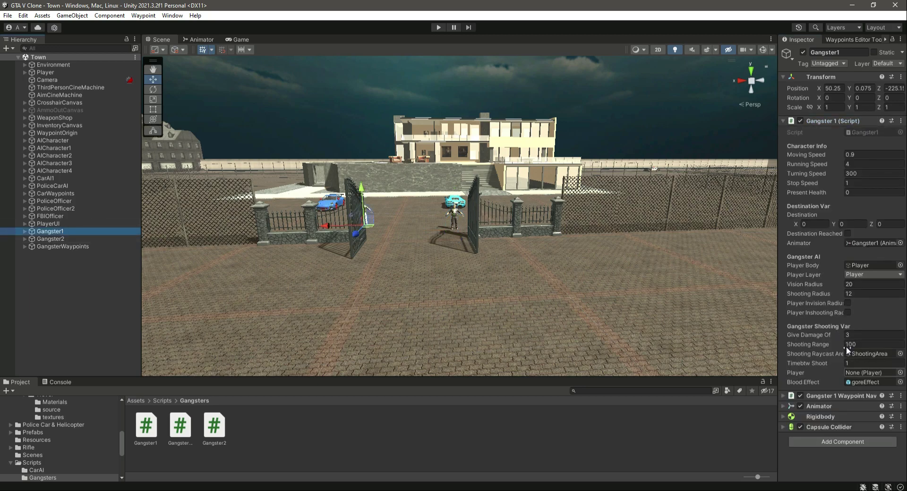
left_click(900, 417)
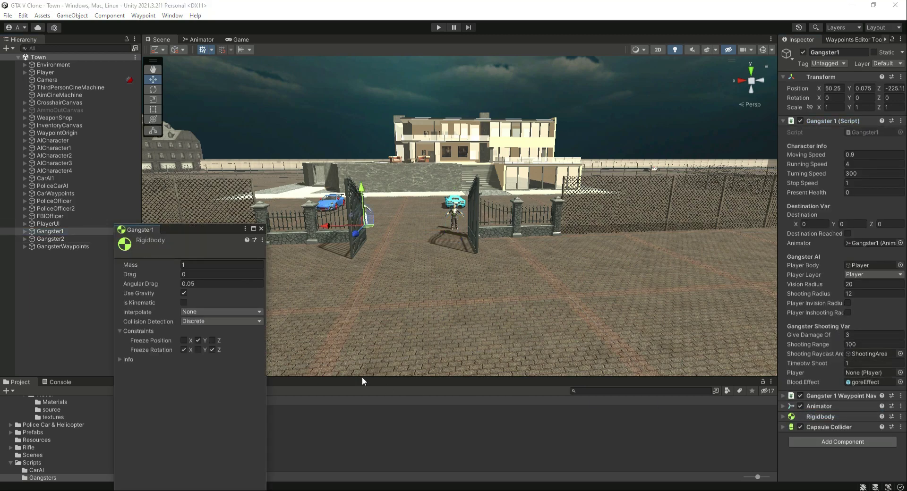
left_click(261, 229)
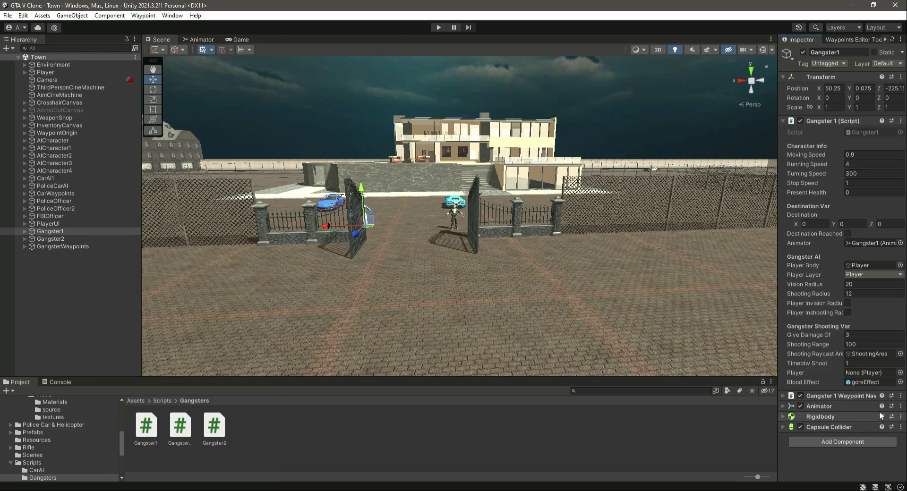
left_click(901, 418)
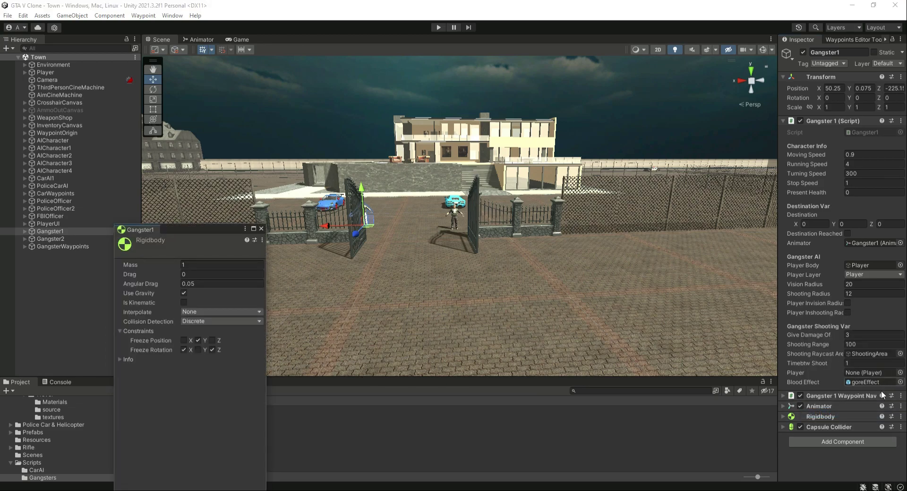
left_click(260, 229)
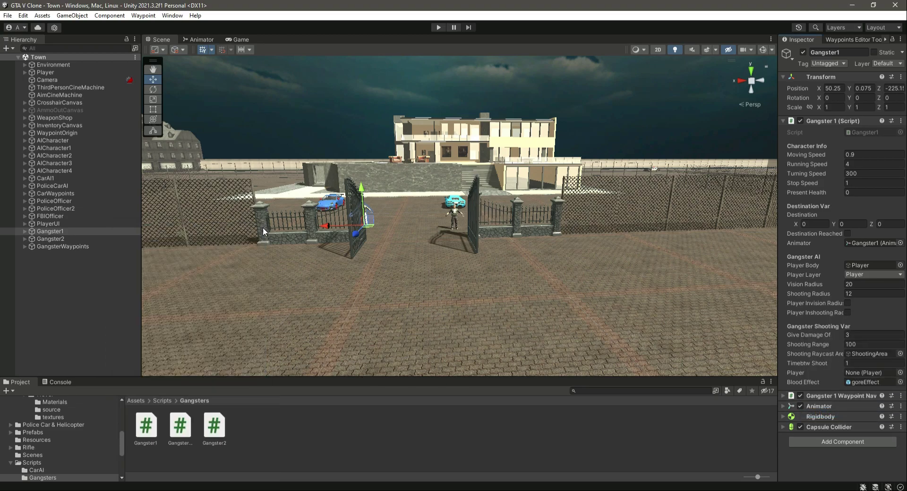
Copy the Rigidbody component from Gangster1 and paste it as a new component on Gangster2.
left_click(782, 121)
left_click(783, 152)
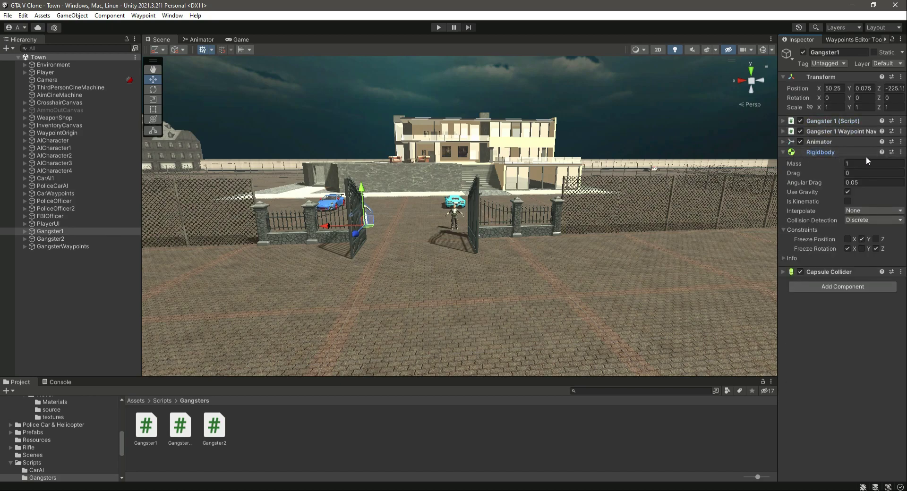
left_click(900, 157)
left_click(824, 211)
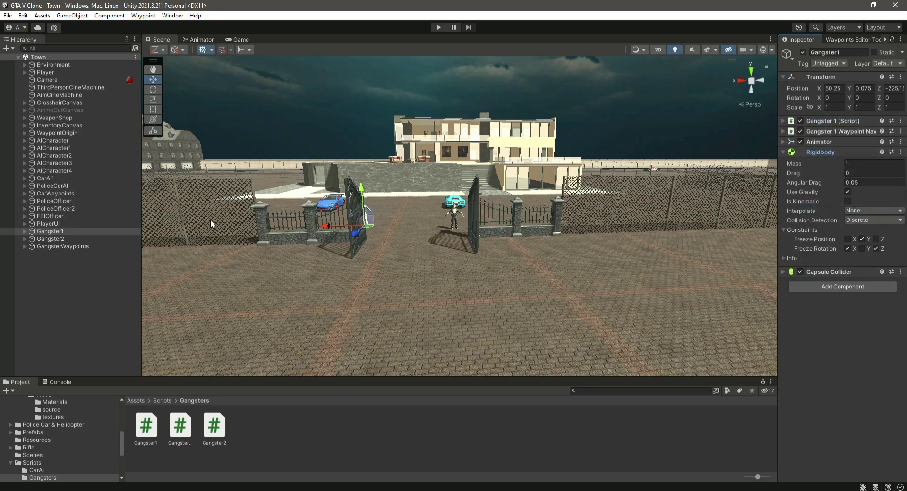
left_click(43, 240)
left_click(901, 131)
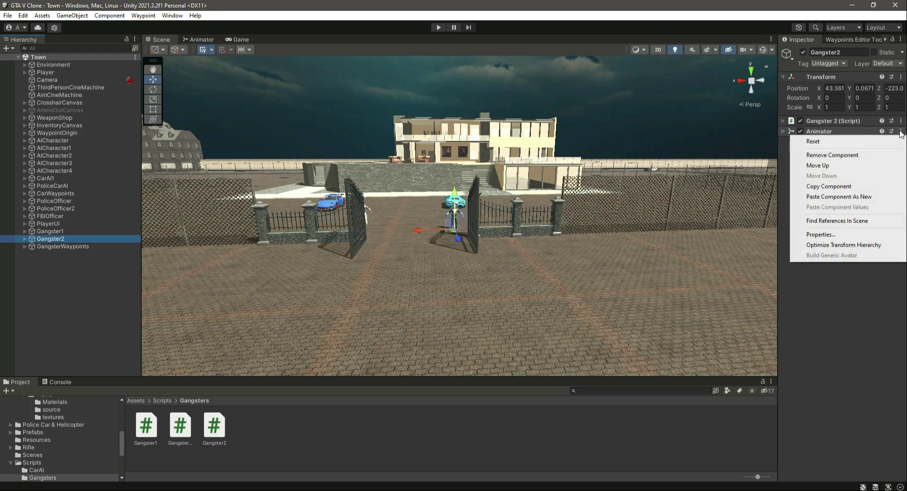
left_click(858, 197)
Copy Gangster1's Capsule Collider component and paste it as a new component on Gangster2.
left_click(50, 231)
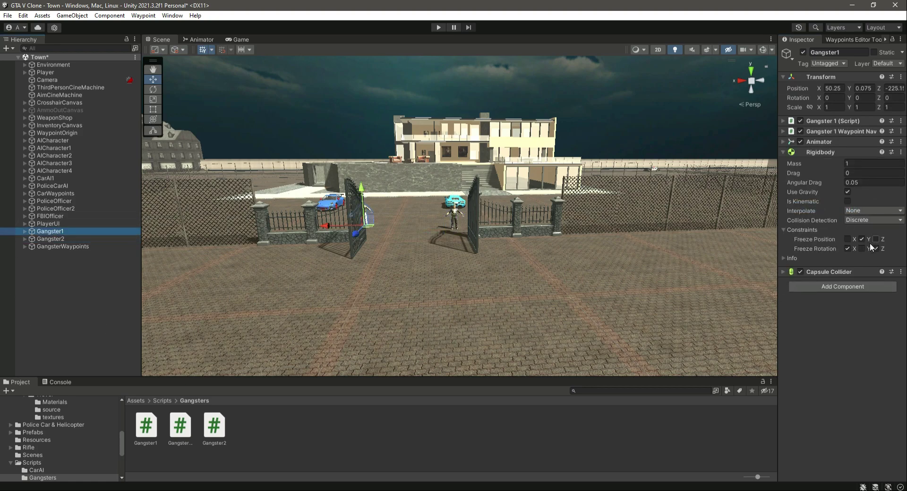
left_click(901, 272)
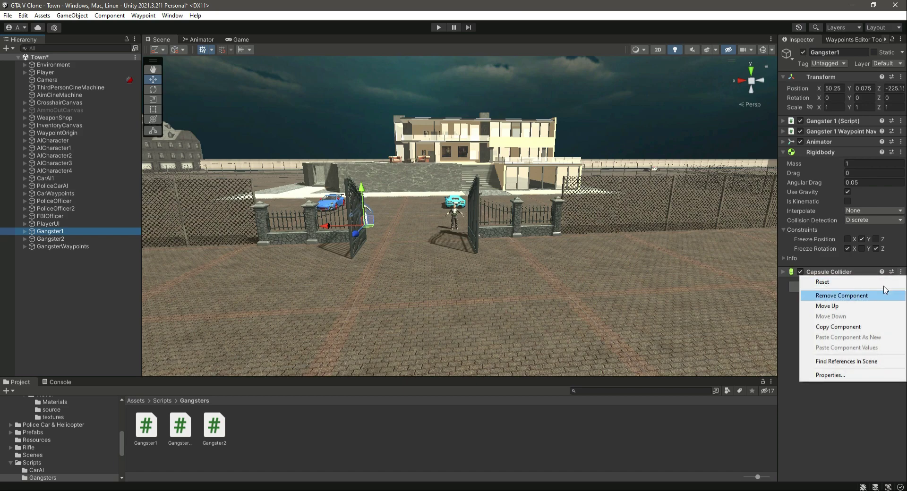
left_click(859, 326)
left_click(50, 239)
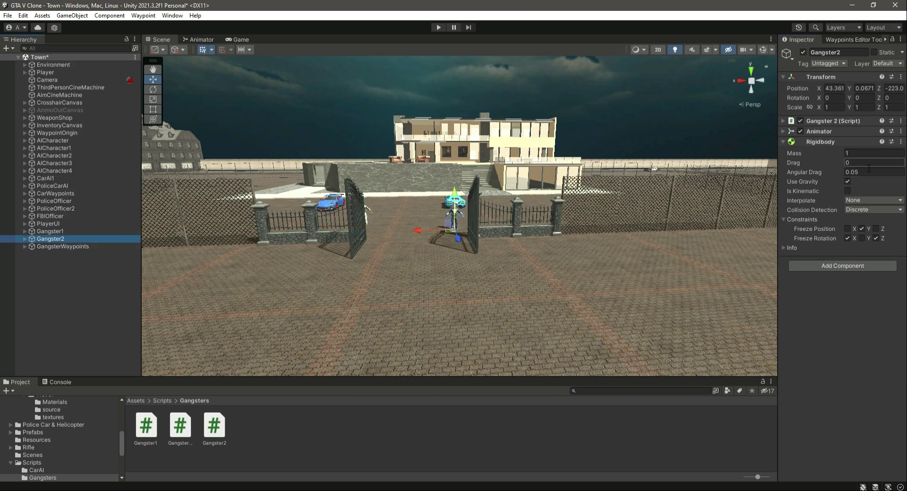
left_click(901, 142)
left_click(870, 208)
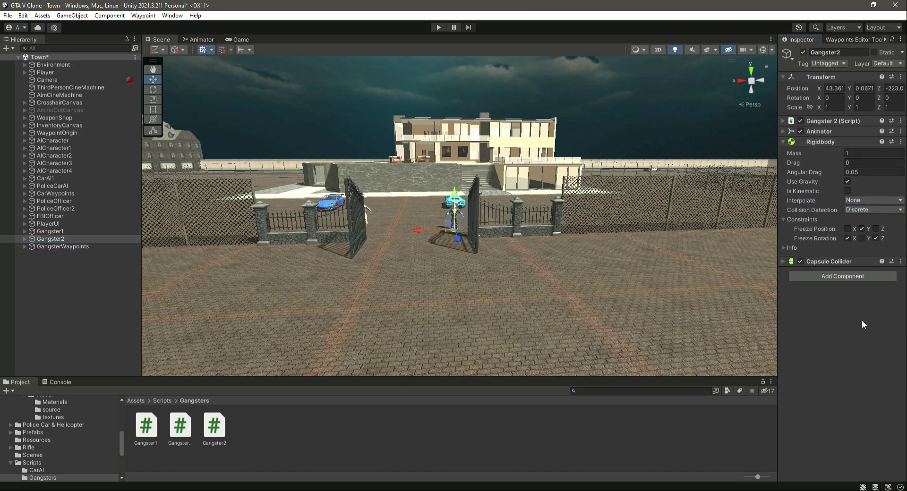
Review Gangster2's Capsule Collider settings, save the scene and collapse its Rigidbody and Capsule Collider components.
left_click(784, 262)
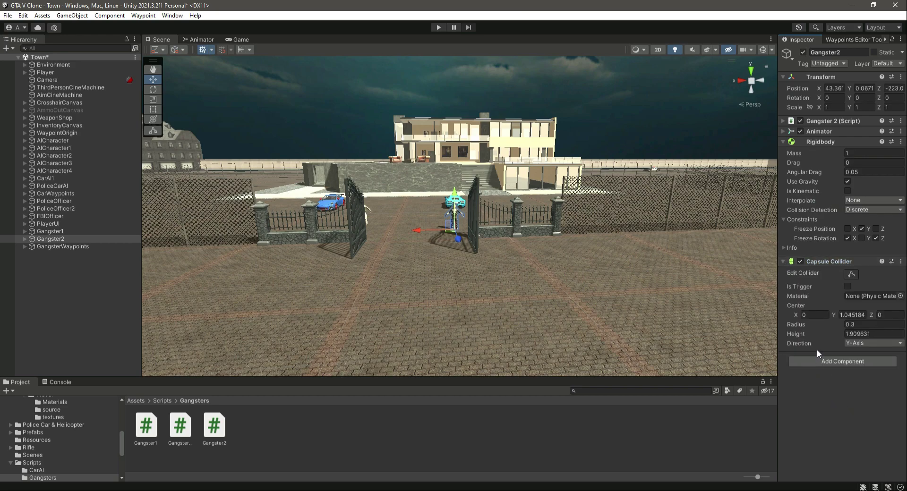
key("ctrl+s")
left_click(783, 142)
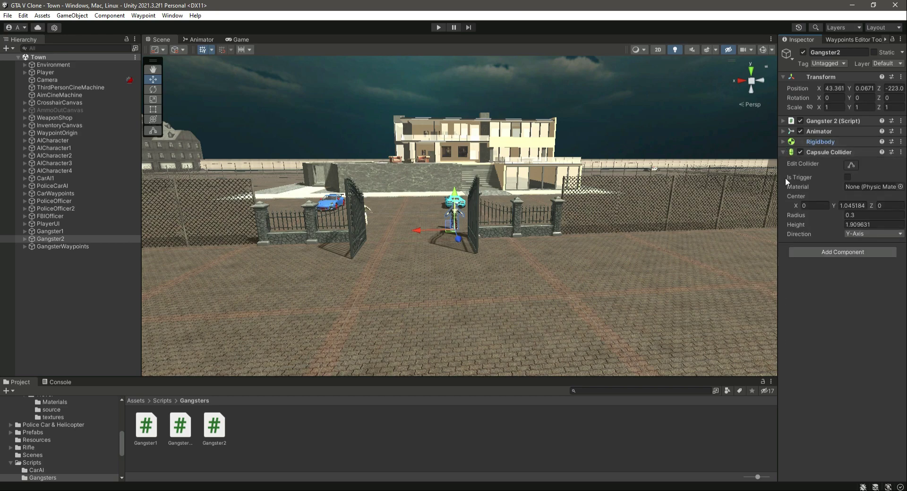
left_click(784, 152)
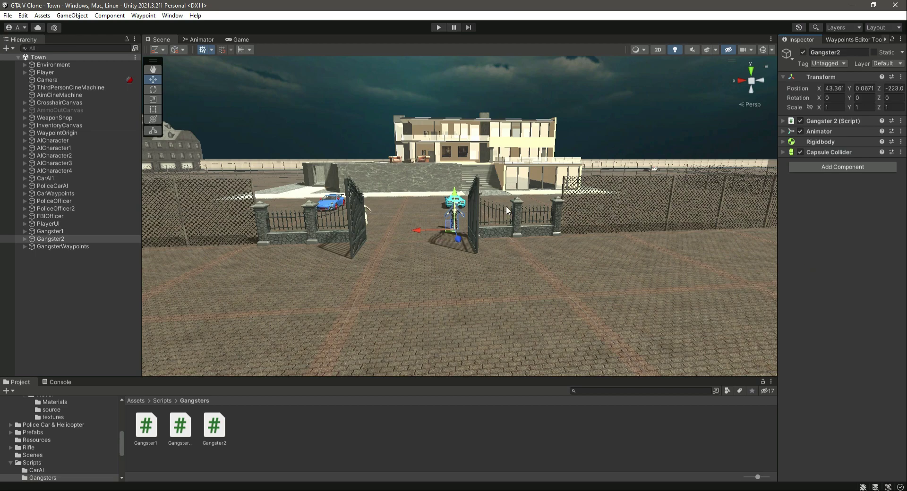
Open the Handgun script from the Scripts/Rifles folder in Visual Studio Code.
left_click(61, 239)
right_click_drag(383, 234, 592, 295)
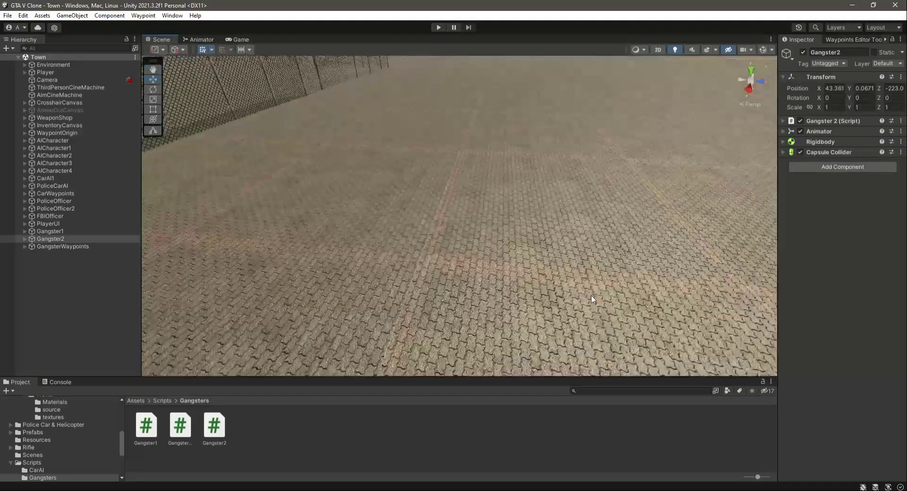
scroll(44, 460, "down", 3)
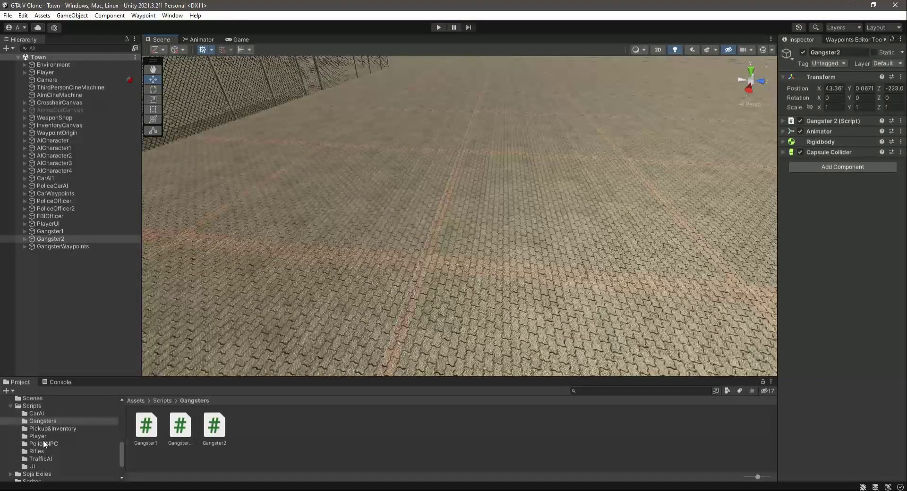
left_click(41, 450)
double_click(194, 429)
Duplicate the Gangster1 GetComponent line directly below itself in Handgun.cs's raycast hit block.
left_click_drag(859, 81, 861, 302)
scroll(102, 169, "up", 1)
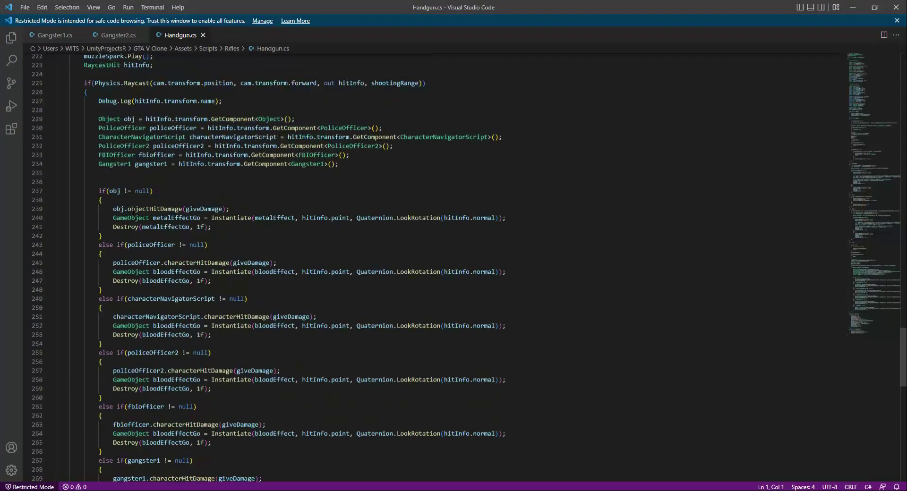
left_click(359, 161)
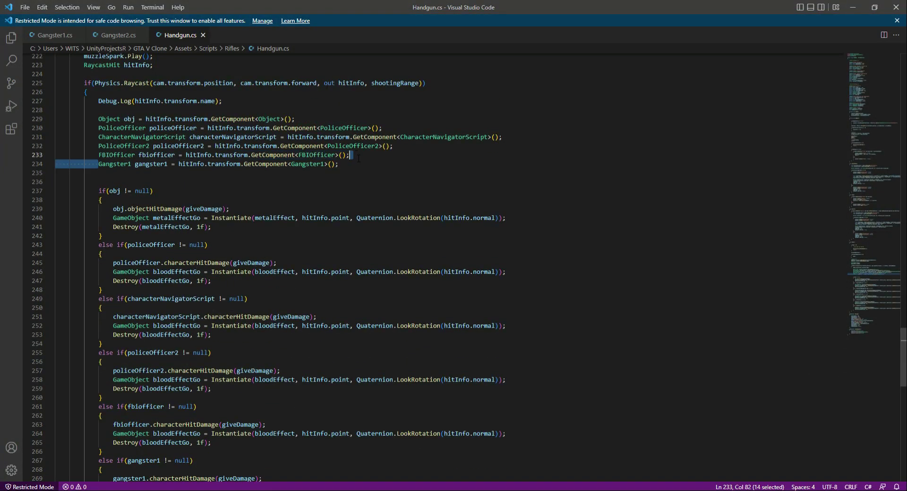
key("shift+Home")
key("ctrl+c")
left_click(353, 167)
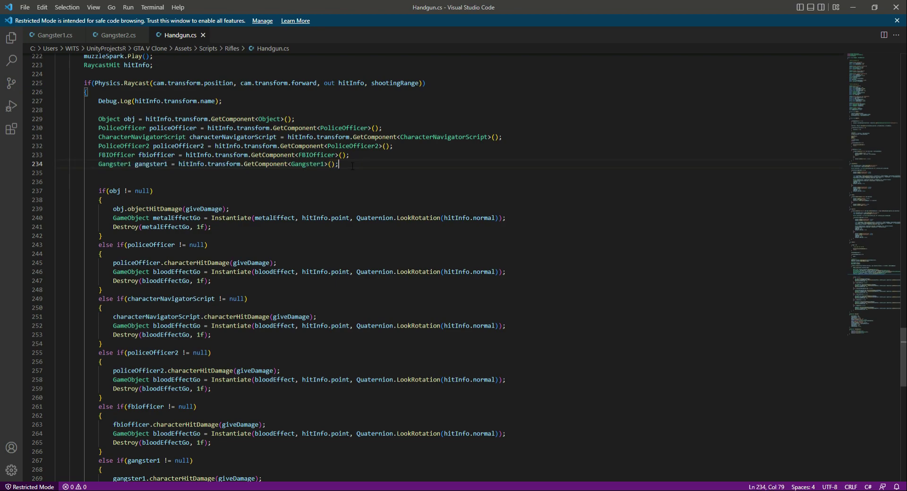
key("Return")
key("ctrl+v")
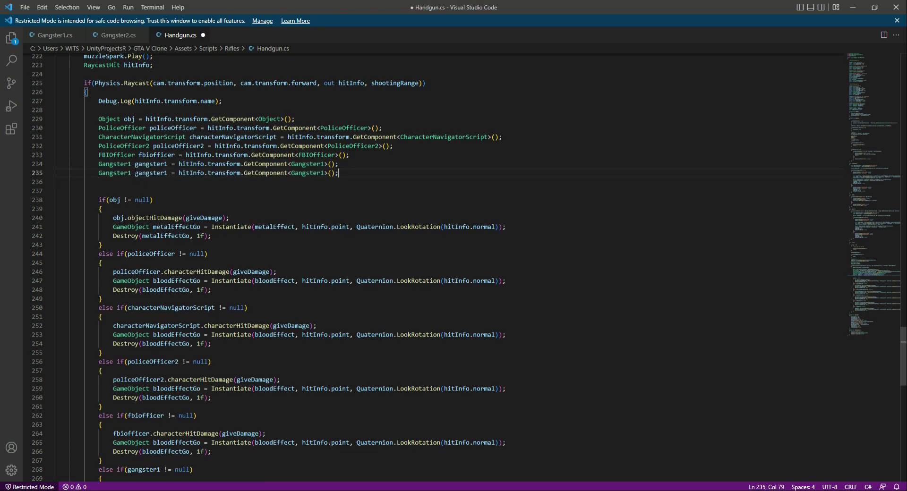
Change the duplicated line to Gangster2 gangster2 = hitInfo.transform.GetComponent<Gangster2>();.
key("BackSpace")
type("2")
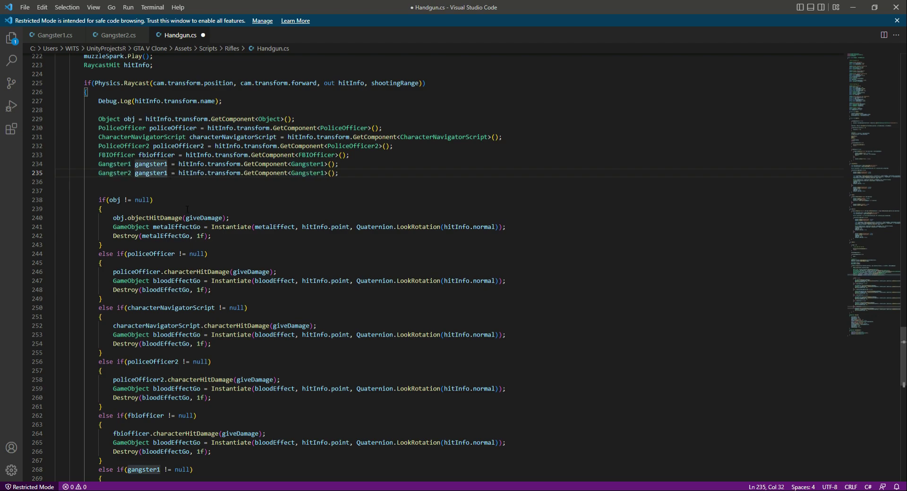
key("BackSpace")
type("2")
left_click(324, 173)
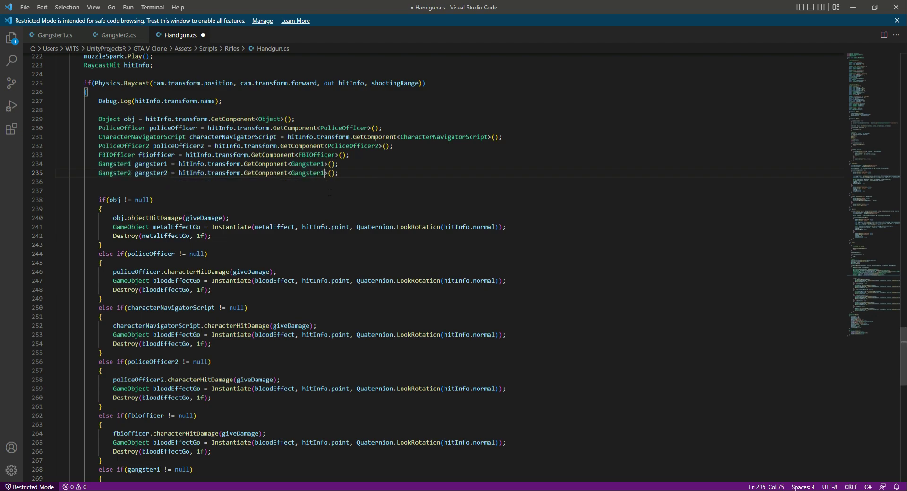
key("BackSpace")
type("2")
Duplicate the gangster1 else-if block, change the copy to gangster2 in its condition and characterHitDamage call, and save the script.
scroll(453, 267, "down", 5)
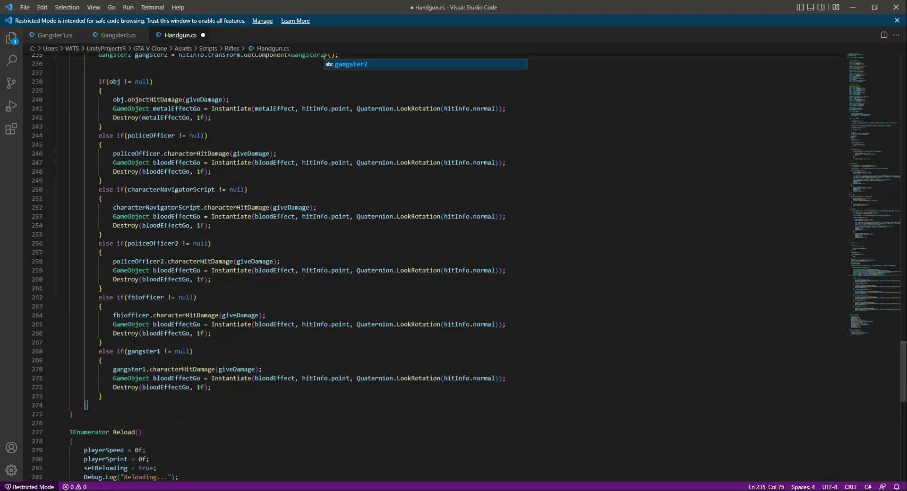
left_click_drag(99, 304, 128, 349)
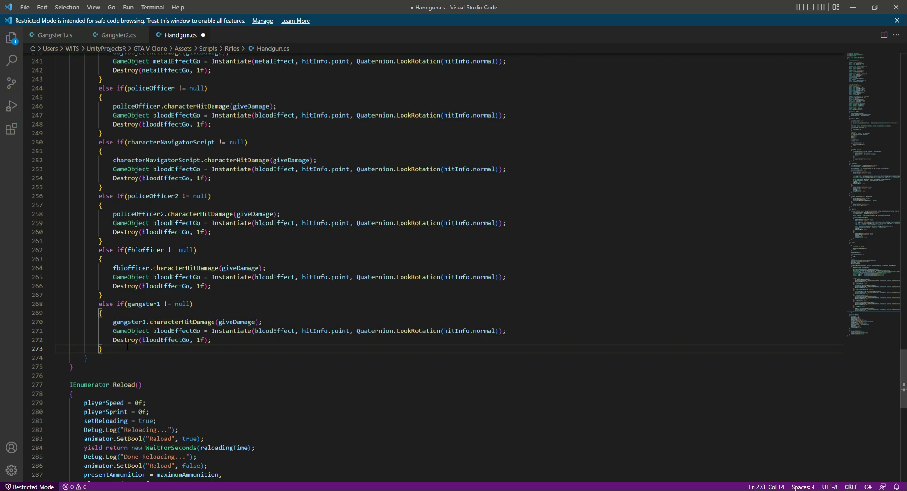
type("else if(gangster1 != null) {     gangster1.characterHitDamage(giveDamage);     GameObject bloodEffectGo = Instantiate(bloodEffect, hitInfo.point, Quaternion.LookRotation(hitInfo.normal));     Destroy(bloodEffectGo, 1f); }")
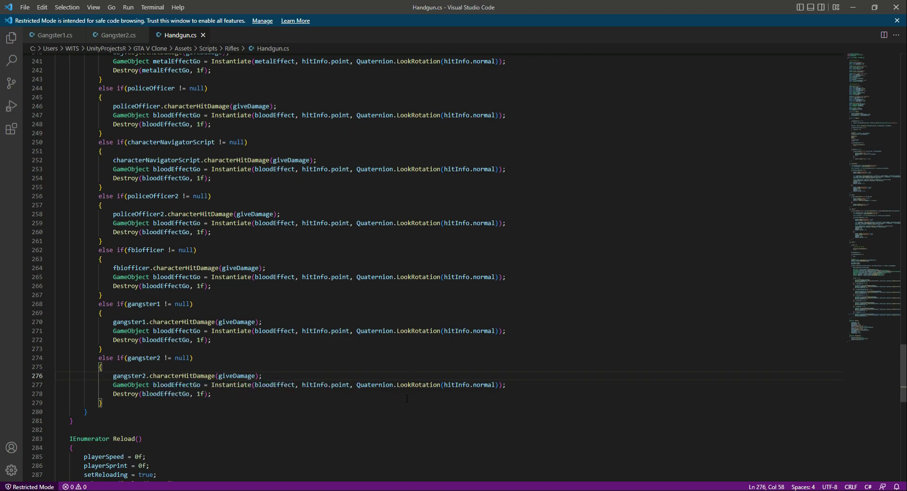
Return to Unity, play the scene and maximize the Game view.
key("alt+Tab")
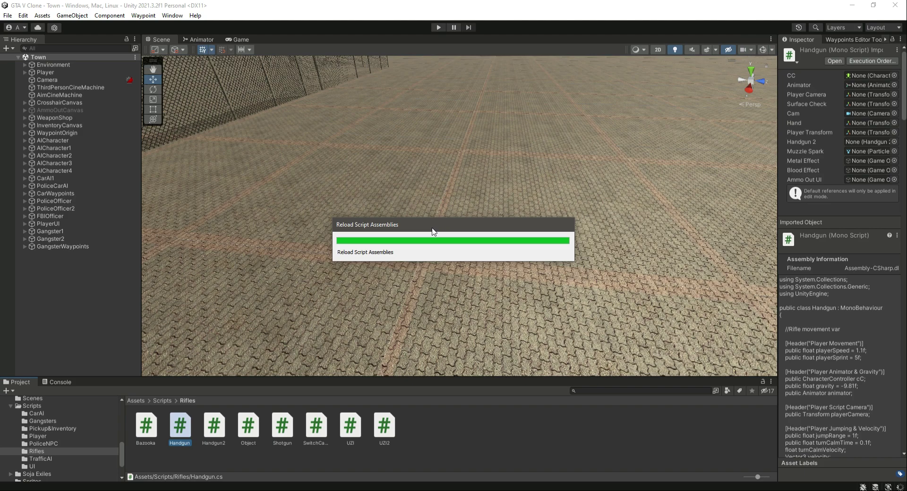
left_click(439, 27)
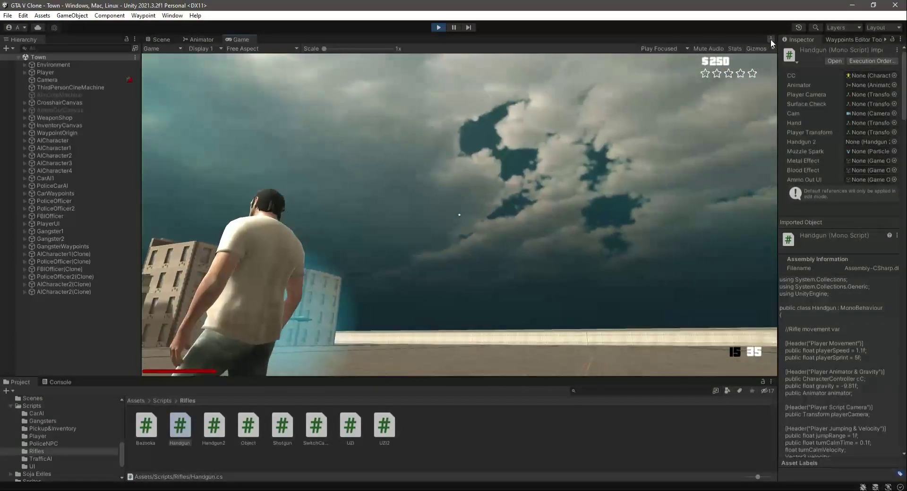
left_click(771, 40)
left_click(795, 73)
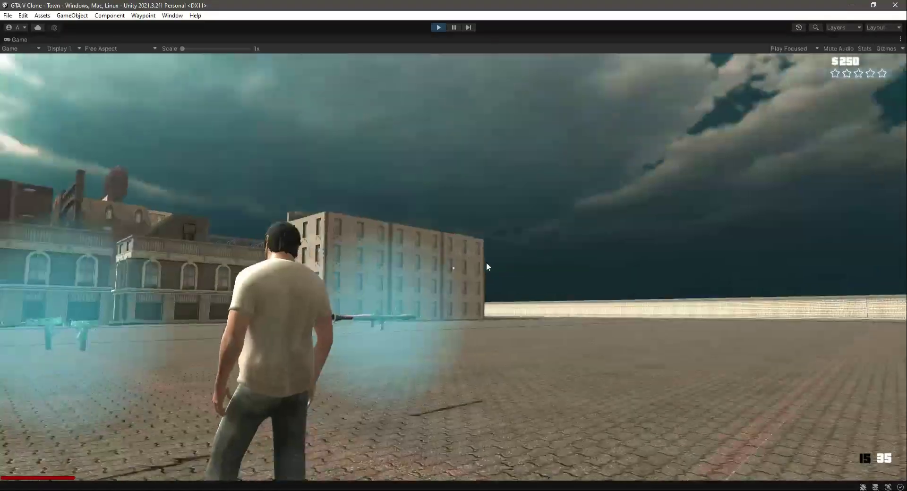
Pick up the handgun and run the player to the mansion gate.
key("w")
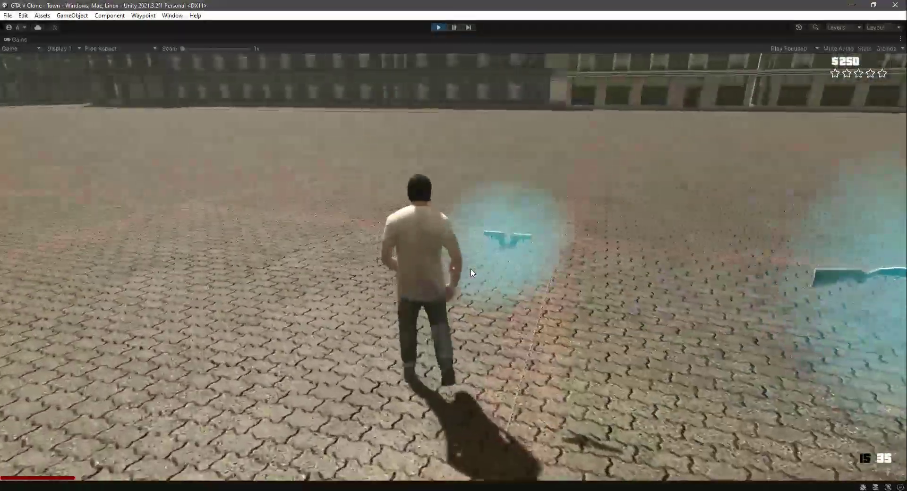
key("f")
right_click(471, 270)
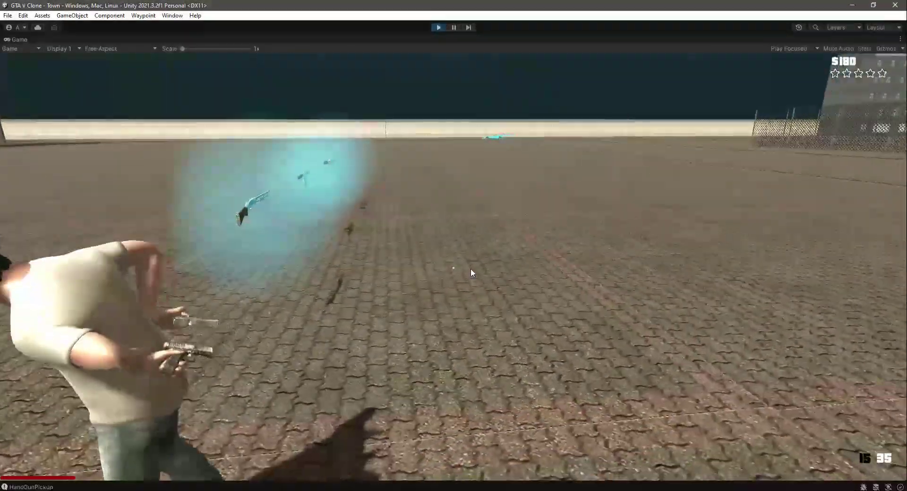
right_click(470, 269)
key("w")
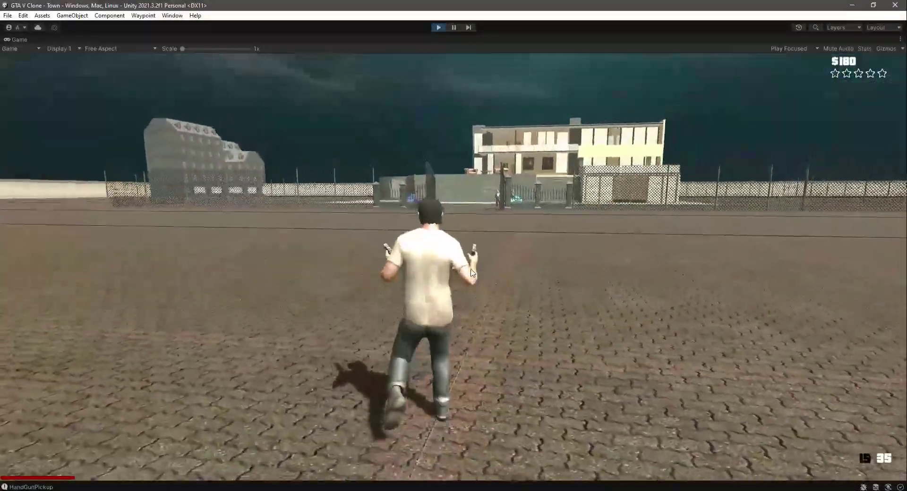
key("w")
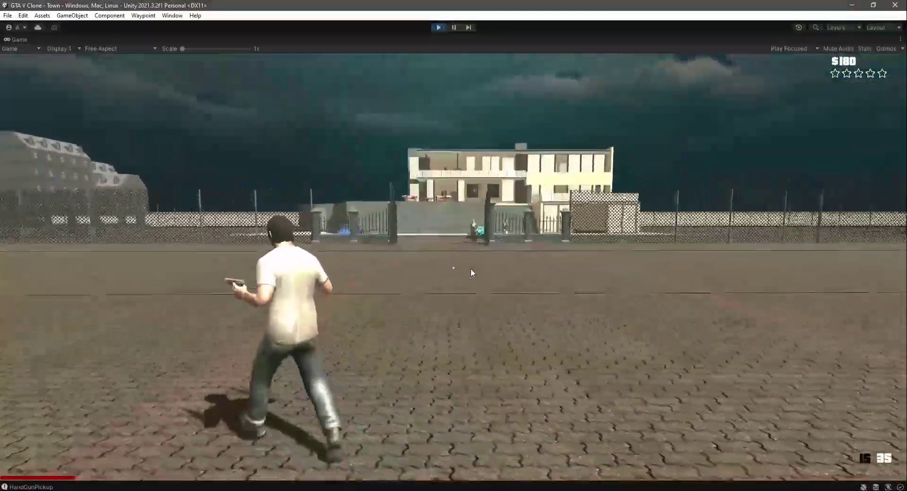
key("w")
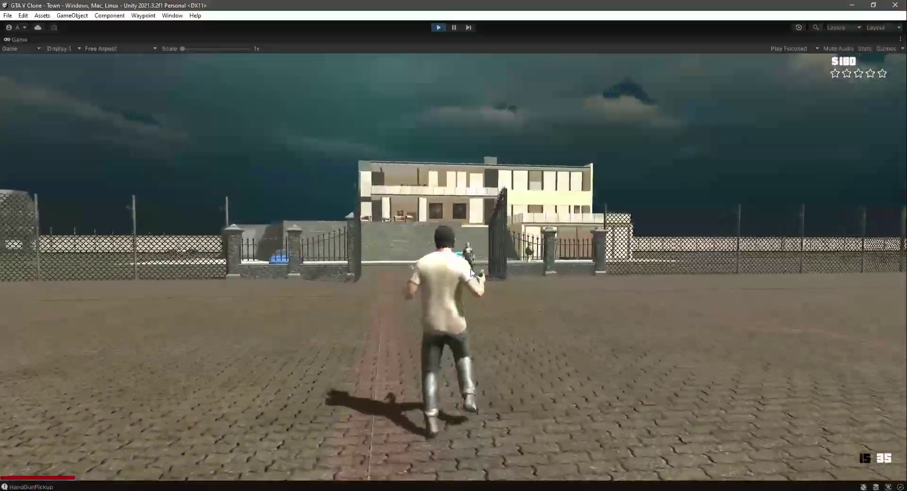
Aim and shoot at Gangster2 by the gate to test its damage and death, ending play mode.
right_click(471, 269)
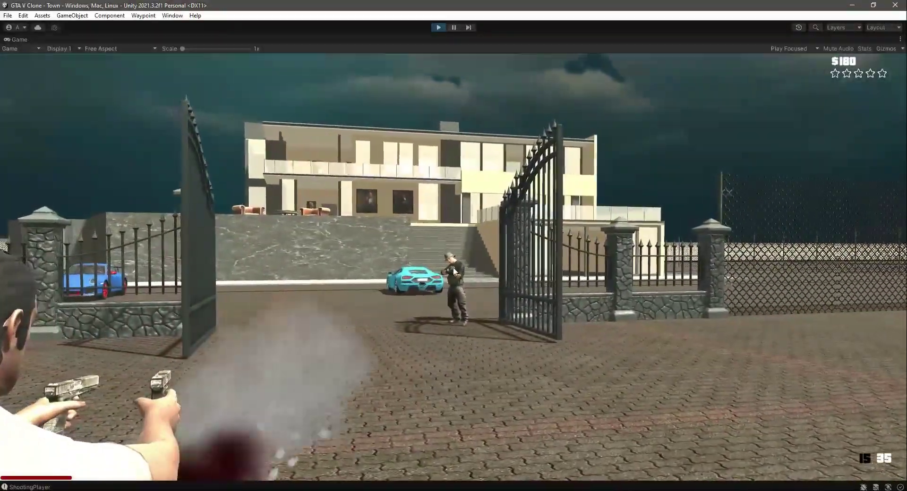
left_click(453, 267)
left_click(453, 268)
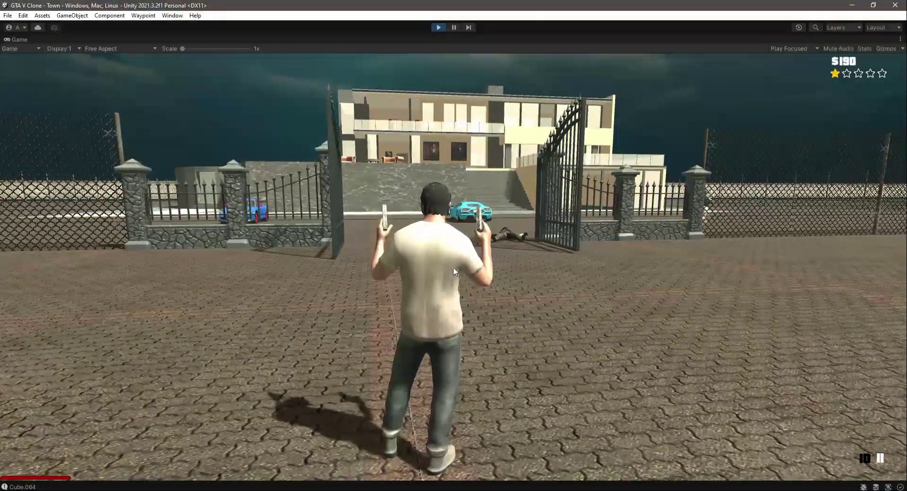
key("w")
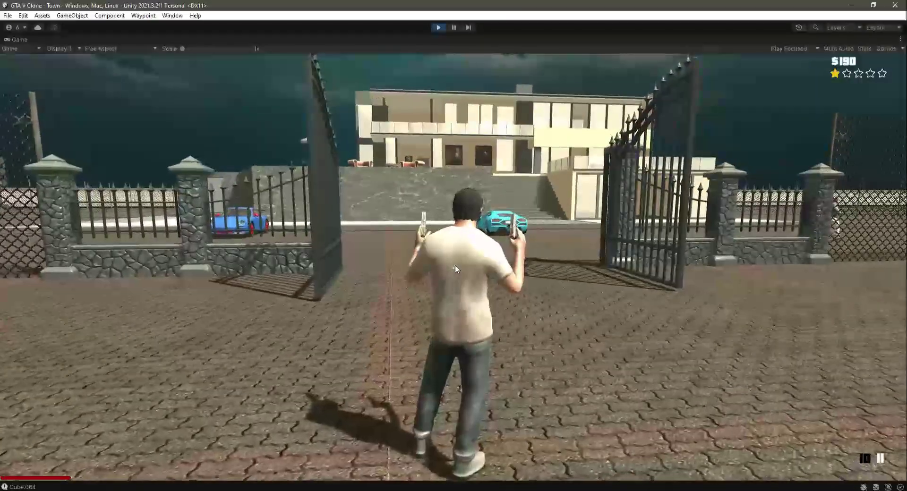
key("Escape")
left_click(442, 25)
Examine the placement of both gangsters around the mansion gate in the Scene view.
right_click_drag(472, 203, 322, 196)
scroll(322, 196, "up", 3)
scroll(342, 193, "up", 8)
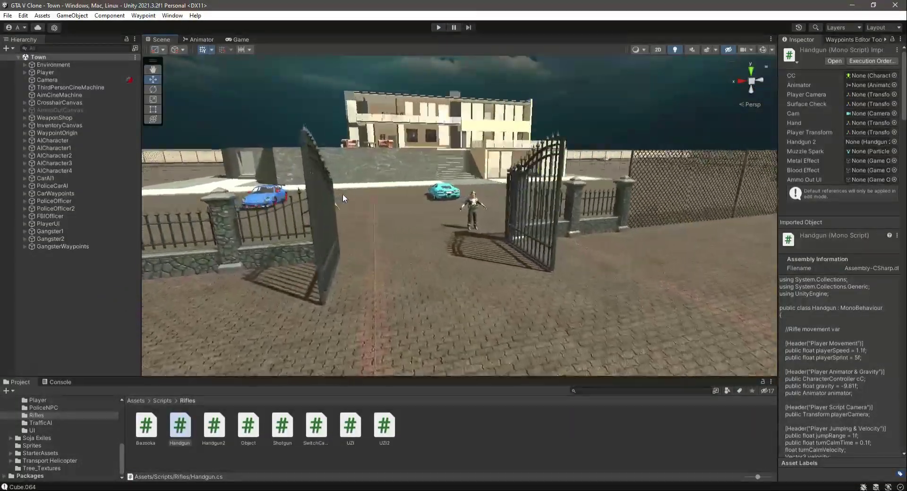
right_click_drag(461, 267, 506, 288)
scroll(474, 239, "down", 10)
scroll(506, 289, "down", 10)
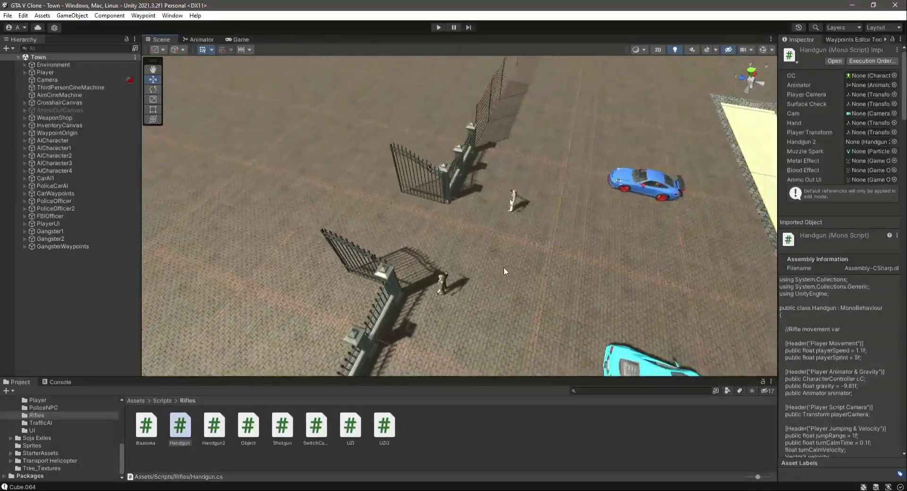
middle_click_drag(483, 246, 446, 229)
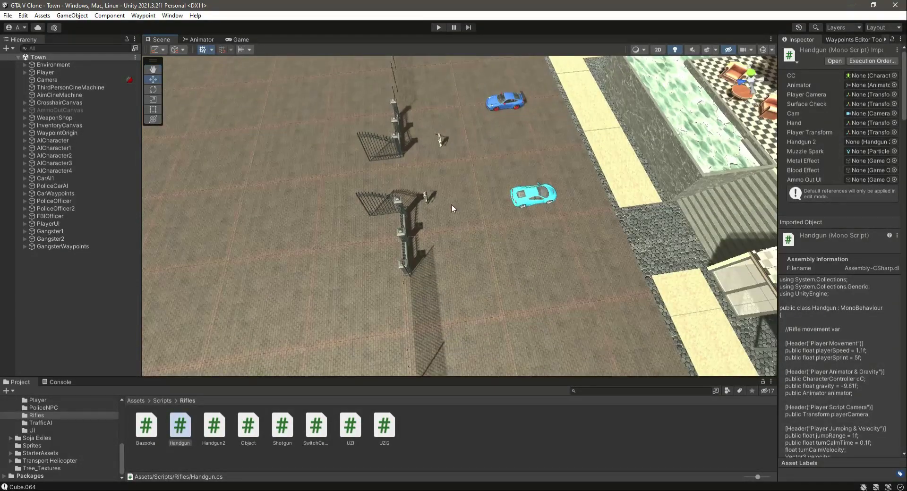